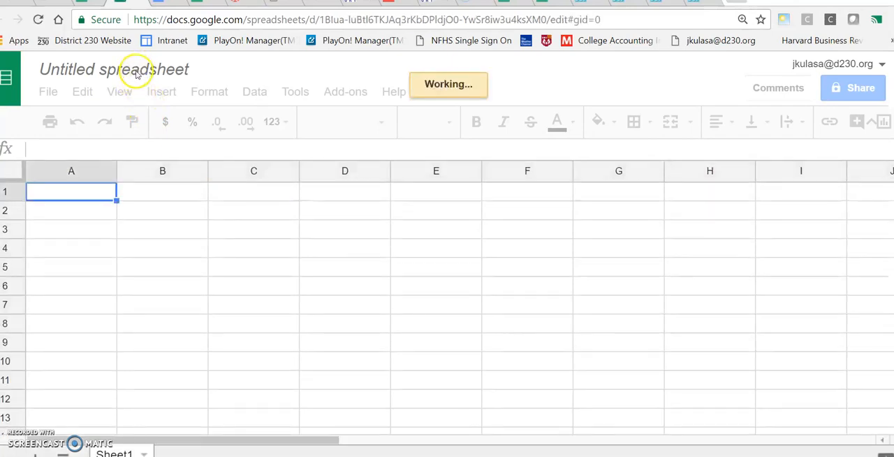
Rename the untitled spreadsheet as "T Accounts"
{"action": "left_click", "coordinate": [125, 72]}
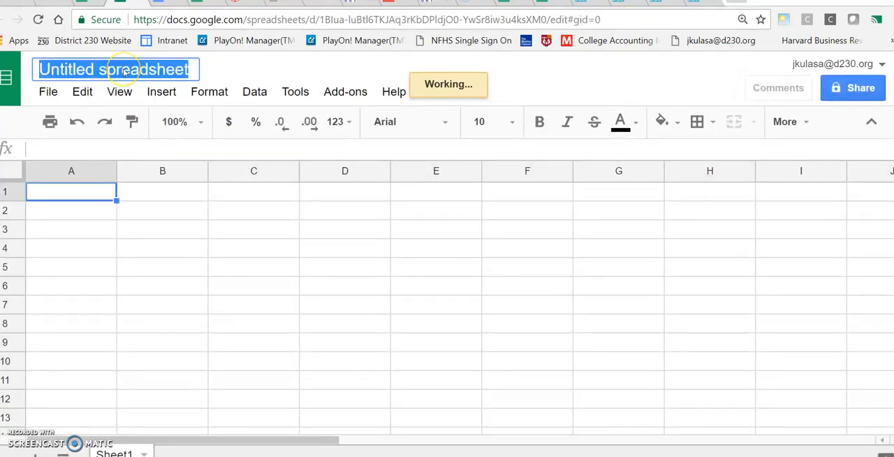
{"action": "type", "text": "T Accounts"}
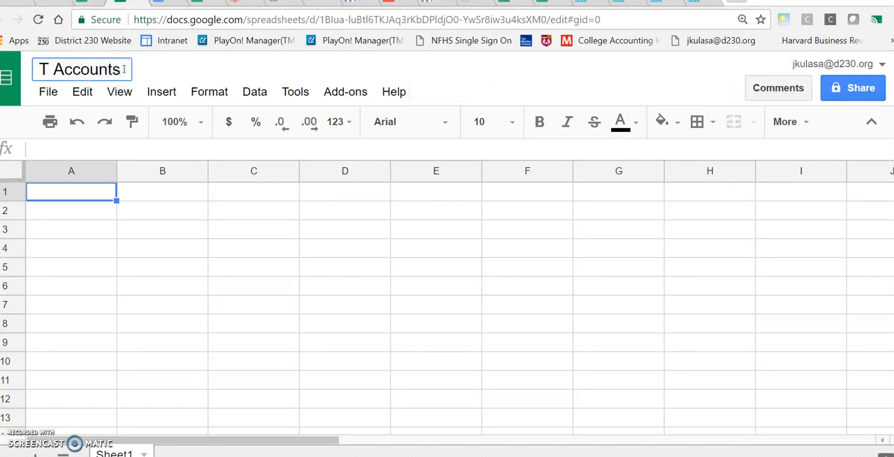
{"action": "left_click", "coordinate": [160, 210]}
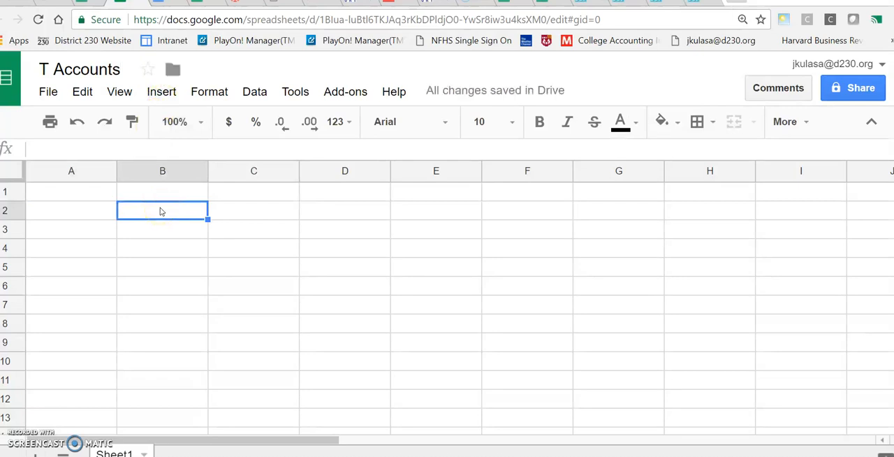
Enter the heading "Assets" in cell A1
{"action": "left_click", "coordinate": [97, 195]}
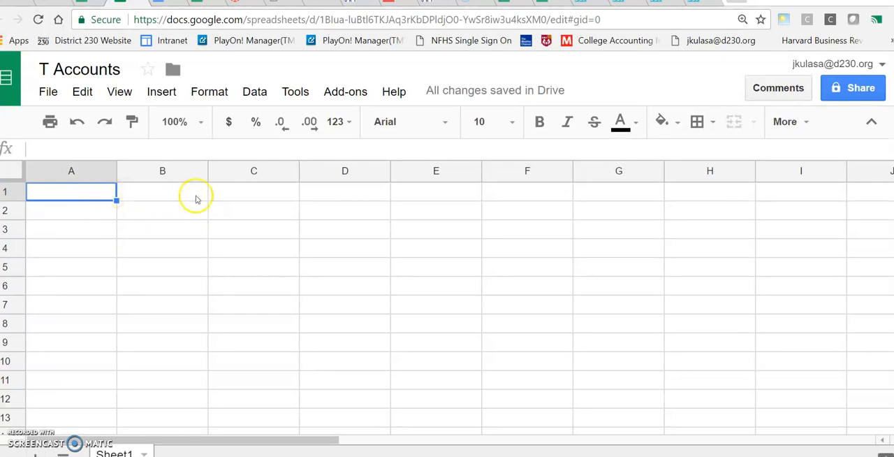
{"action": "type", "text": "Assets"}
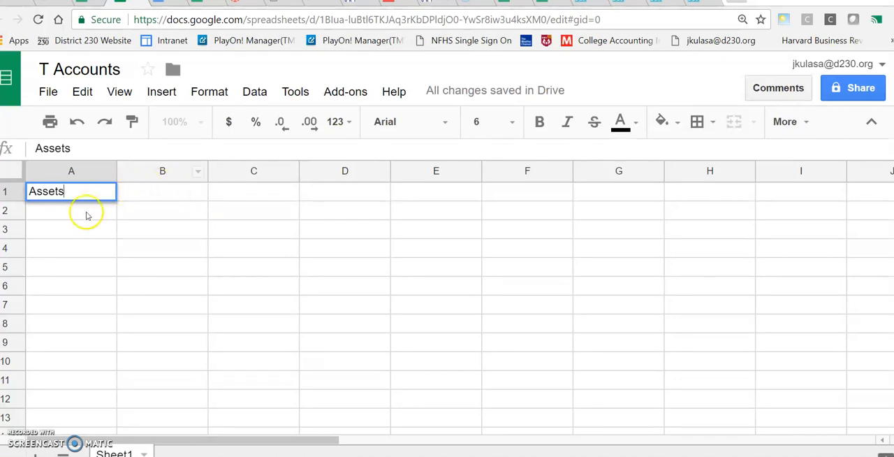
{"action": "key", "text": "Return"}
Merge cells A3 and B3 horizontally to hold the account title
{"action": "left_click", "coordinate": [105, 236]}
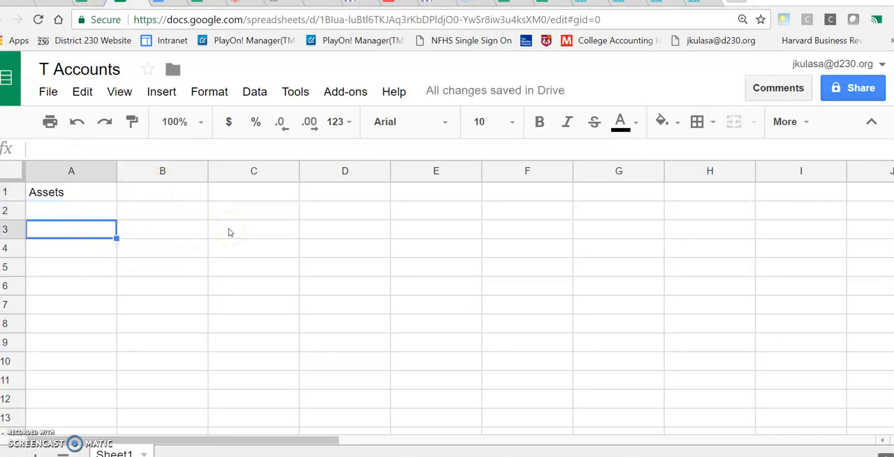
{"action": "left_click_drag", "start_coordinate": [101, 236], "coordinate": [168, 236]}
{"action": "left_click_drag", "start_coordinate": [74, 231], "coordinate": [175, 234]}
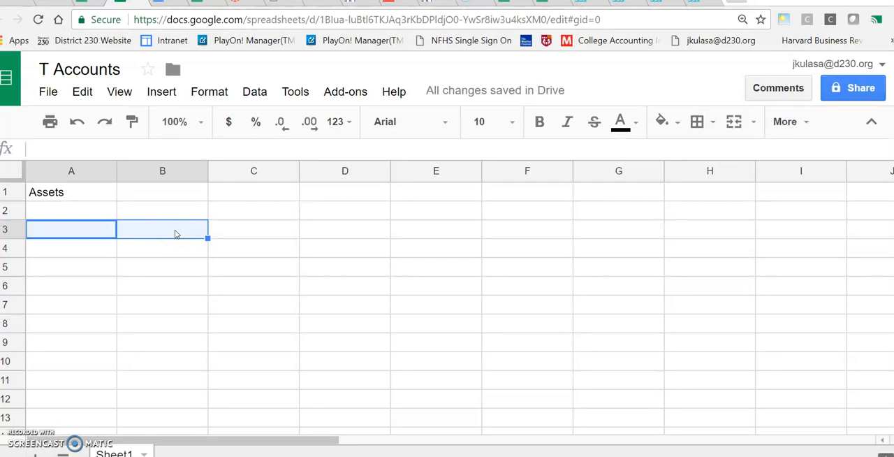
{"action": "left_click", "coordinate": [210, 92]}
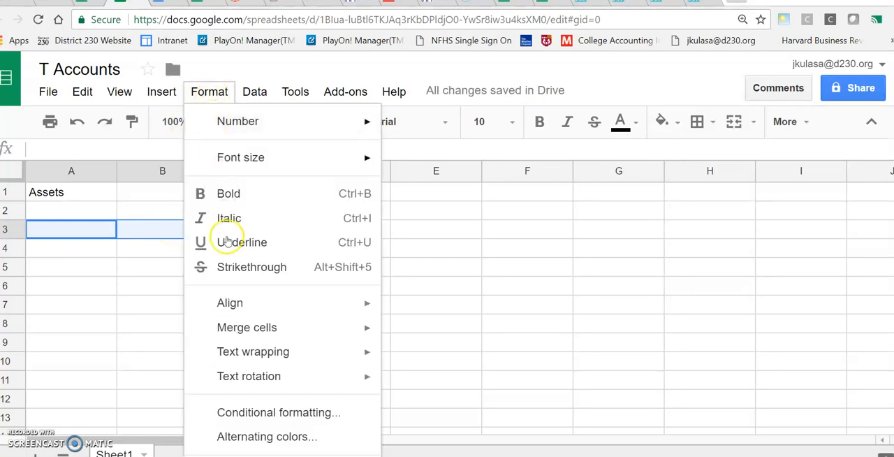
{"action": "mouse_move", "coordinate": [253, 327]}
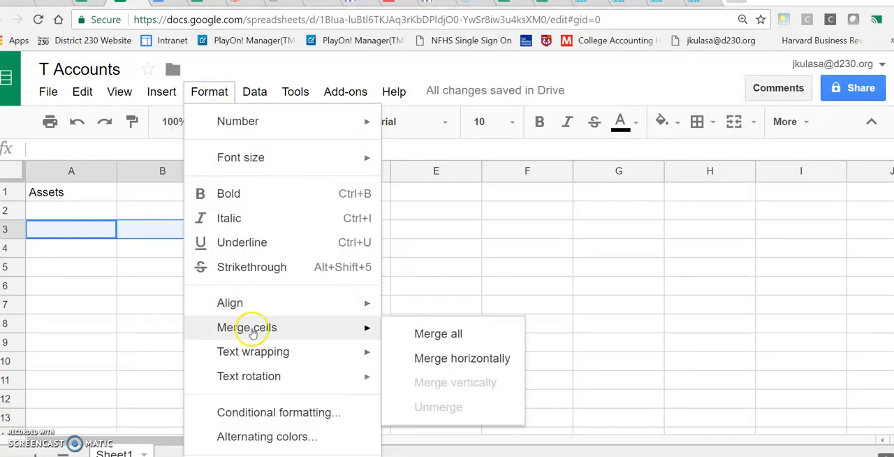
{"action": "left_click", "coordinate": [471, 359]}
{"action": "left_click", "coordinate": [164, 250]}
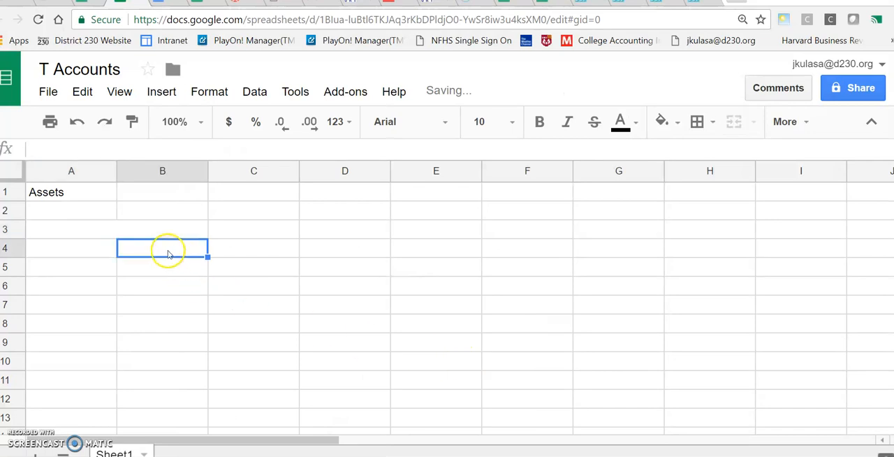
Enter "Cash" as the account title in the merged cell A3:B3
{"action": "left_click", "coordinate": [119, 232]}
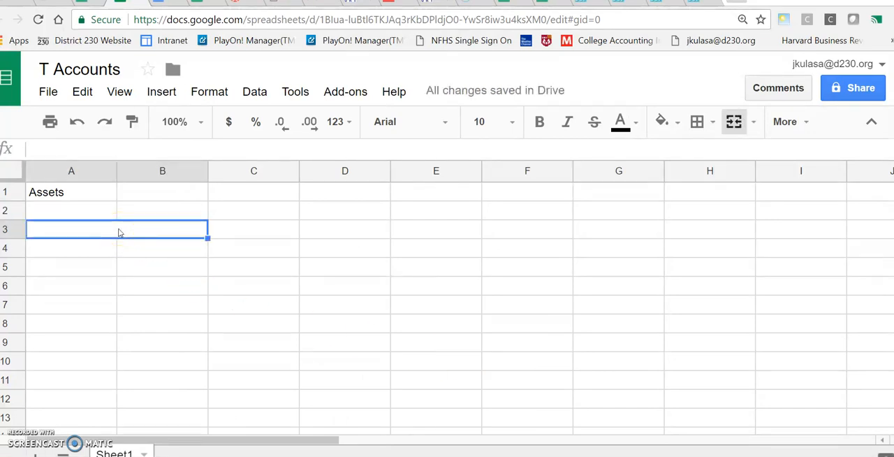
{"action": "type", "text": "Cash"}
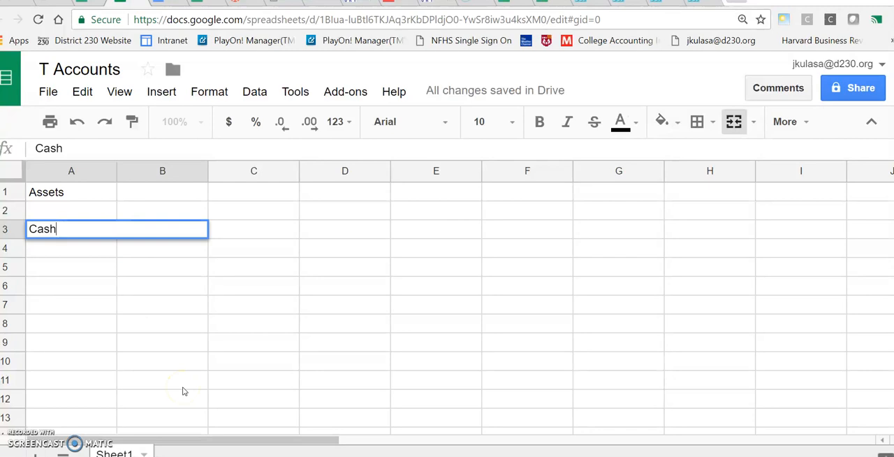
{"action": "left_click", "coordinate": [101, 253]}
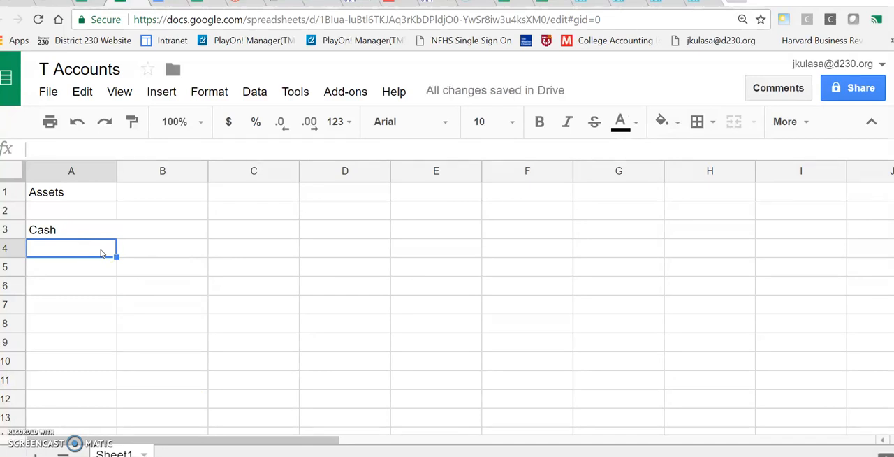
Add a bottom border to the merged Cash title cell to form the T's horizontal bar
{"action": "left_click", "coordinate": [129, 237]}
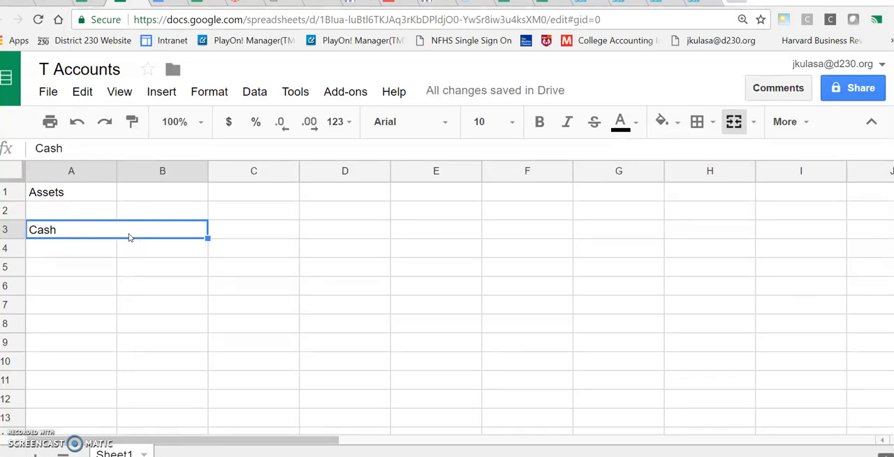
{"action": "left_click", "coordinate": [712, 126]}
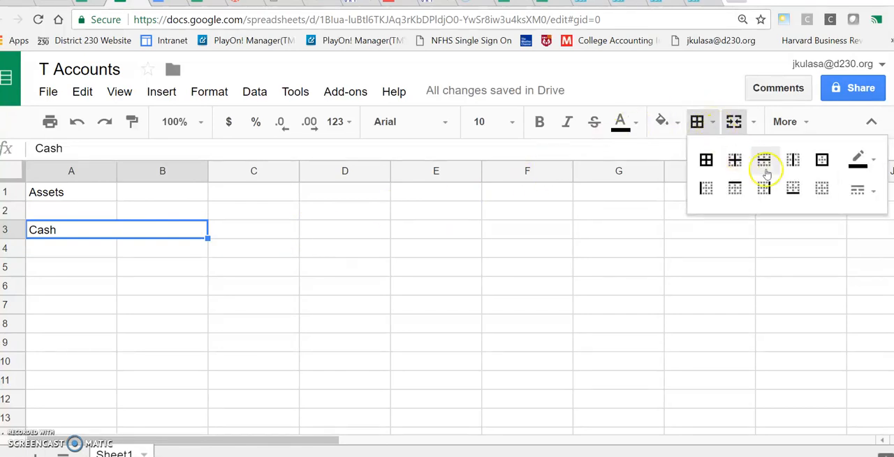
{"action": "left_click", "coordinate": [795, 190]}
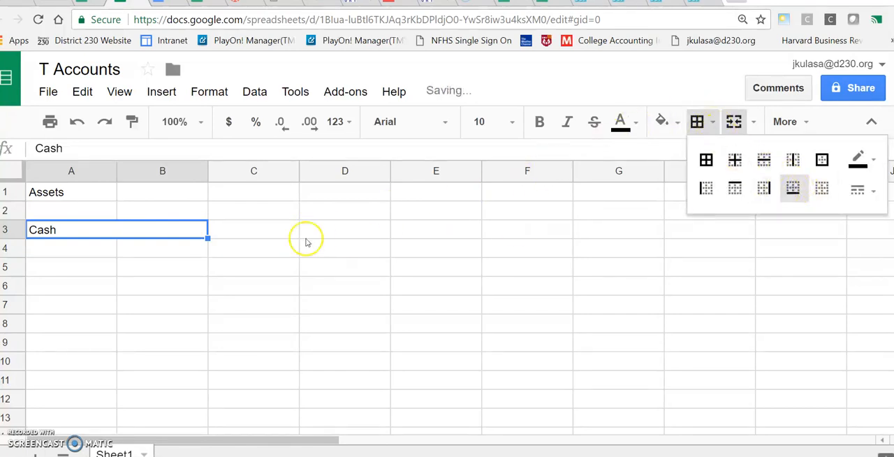
{"action": "left_click", "coordinate": [150, 252]}
{"action": "left_click", "coordinate": [138, 288]}
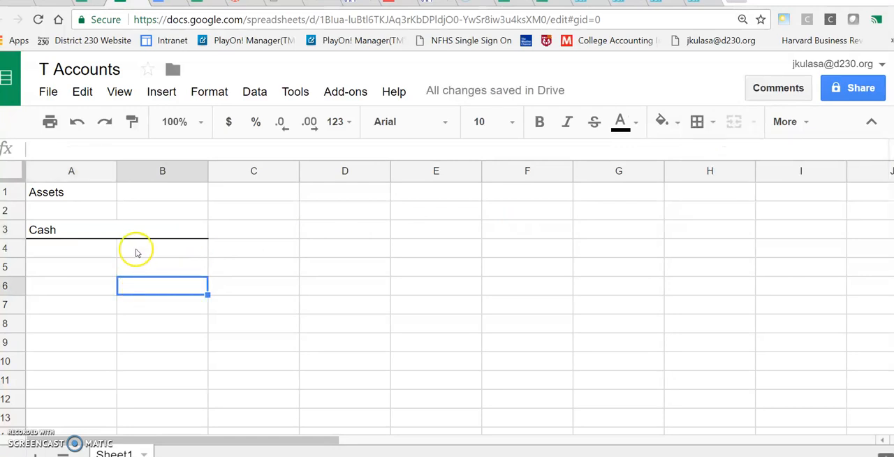
Add a left border to cells B4:B14 to form the T's vertical line
{"action": "left_click", "coordinate": [138, 252]}
{"action": "left_click_drag", "start_coordinate": [137, 252], "coordinate": [152, 340]}
{"action": "scroll", "coordinate": [276, 315], "scroll_direction": "up", "scroll_amount": 3}
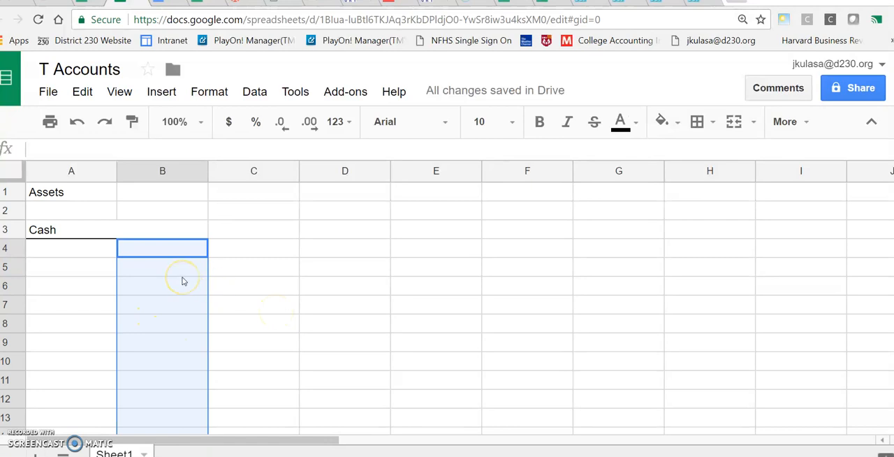
{"action": "left_click", "coordinate": [712, 123]}
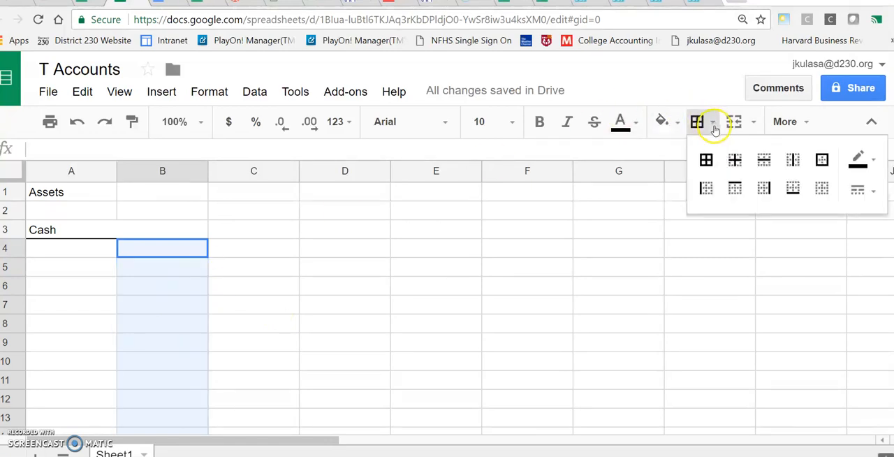
{"action": "left_click", "coordinate": [706, 188]}
{"action": "left_click", "coordinate": [282, 348]}
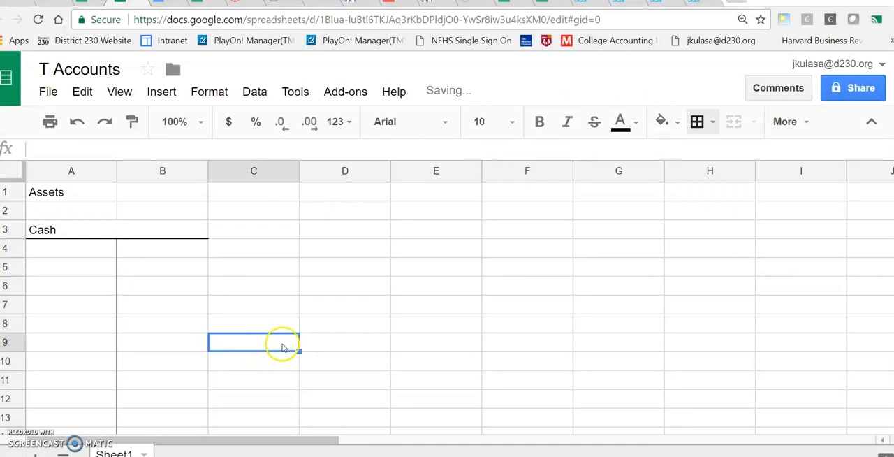
Append the account code to the Cash title so that it reads "Cash-101"
{"action": "left_click", "coordinate": [75, 231]}
{"action": "left_click", "coordinate": [76, 148]}
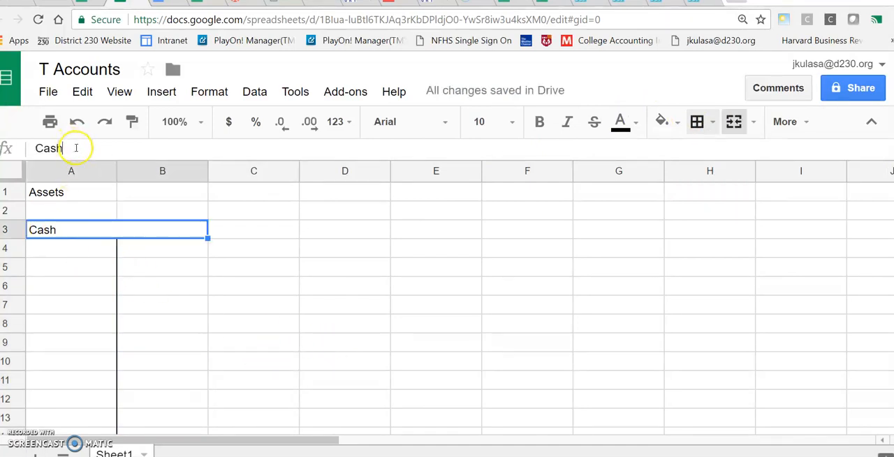
{"action": "type", "text": "-101"}
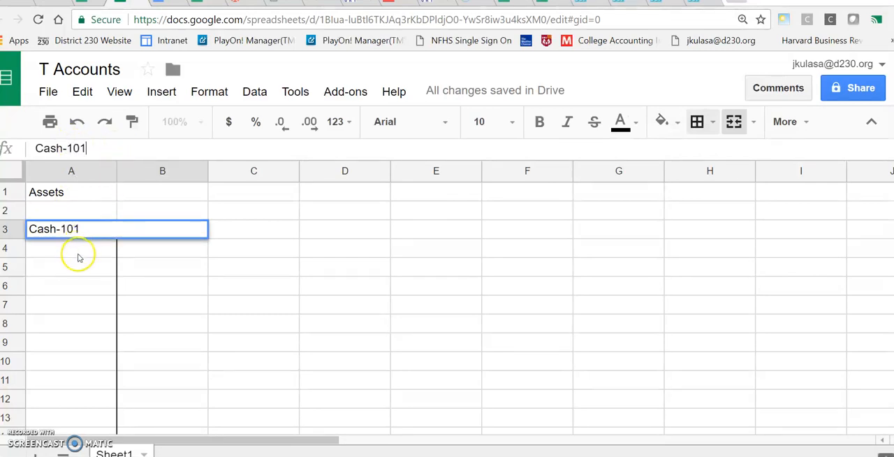
{"action": "left_click", "coordinate": [75, 253]}
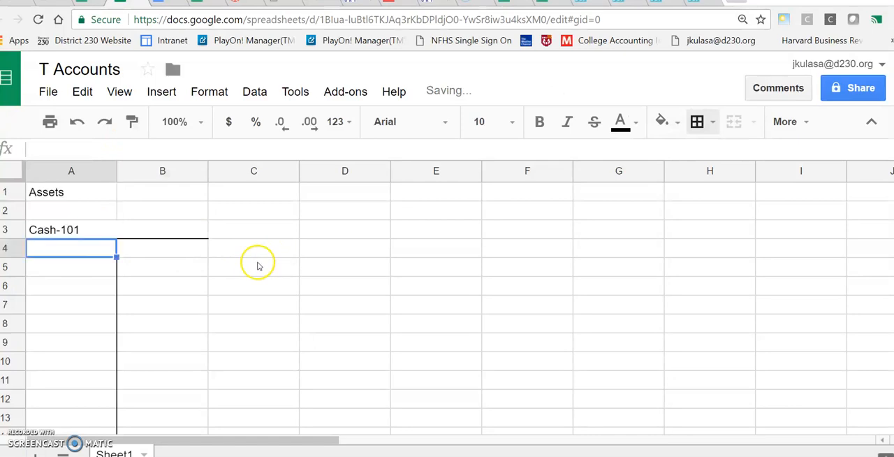
Insert a SUM formula in cell A15 that totals the debit range A4:A14
{"action": "scroll", "coordinate": [180, 312], "scroll_direction": "down", "scroll_amount": 1}
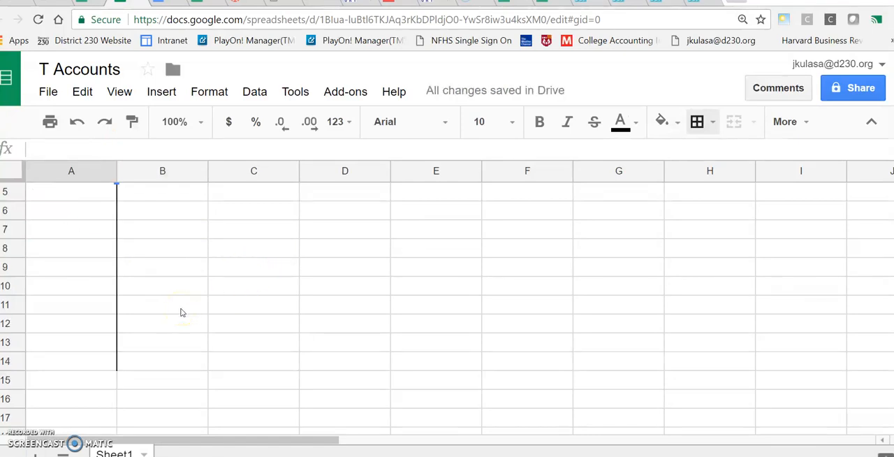
{"action": "left_click", "coordinate": [87, 385]}
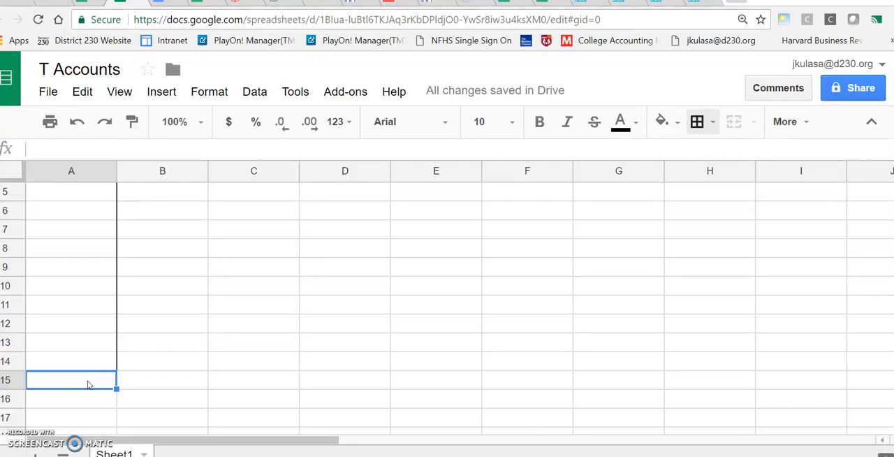
{"action": "left_click", "coordinate": [95, 384]}
{"action": "left_click", "coordinate": [85, 383]}
{"action": "left_click", "coordinate": [807, 124]}
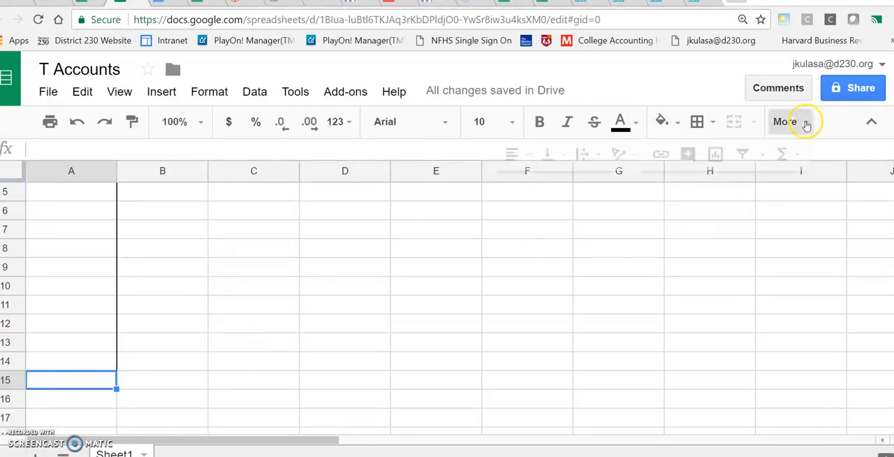
{"action": "left_click", "coordinate": [783, 155]}
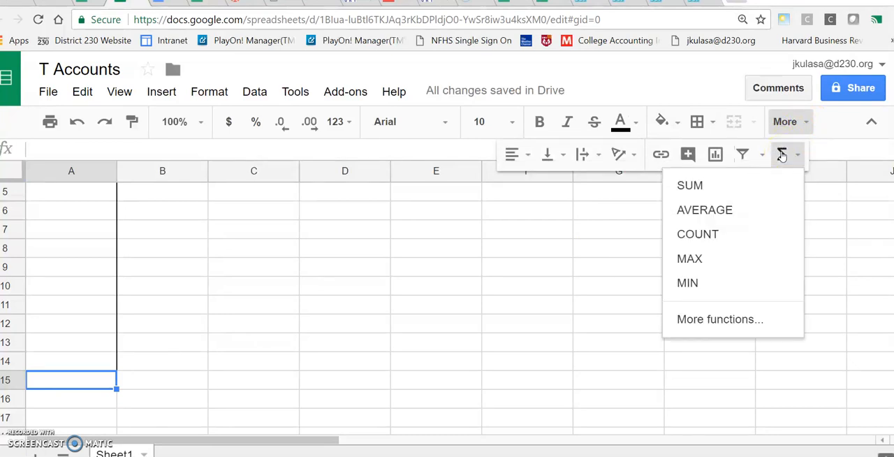
{"action": "left_click", "coordinate": [691, 186]}
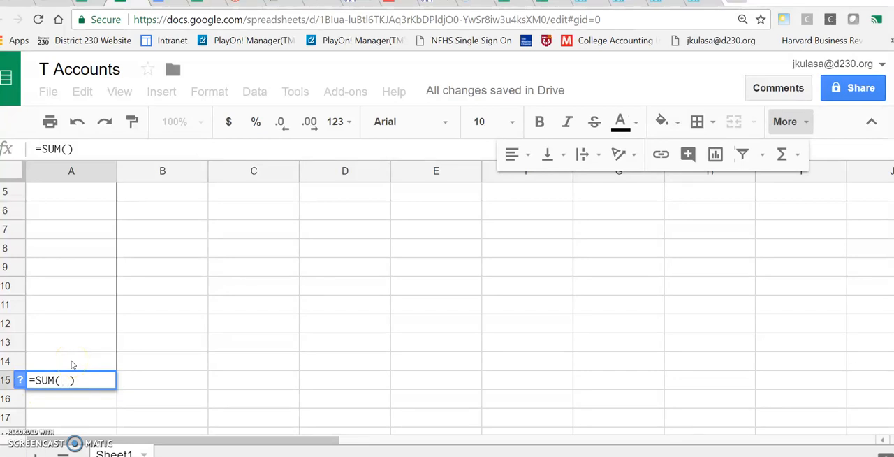
{"action": "left_click", "coordinate": [72, 364]}
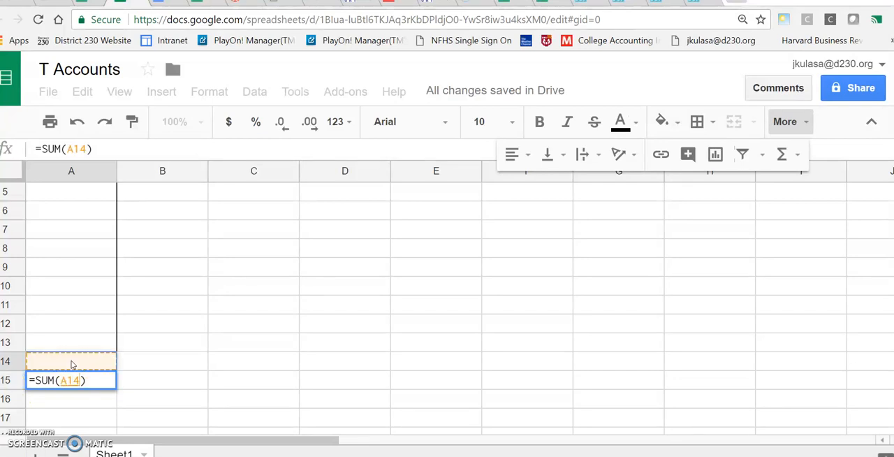
{"action": "left_click_drag", "start_coordinate": [73, 364], "coordinate": [76, 259]}
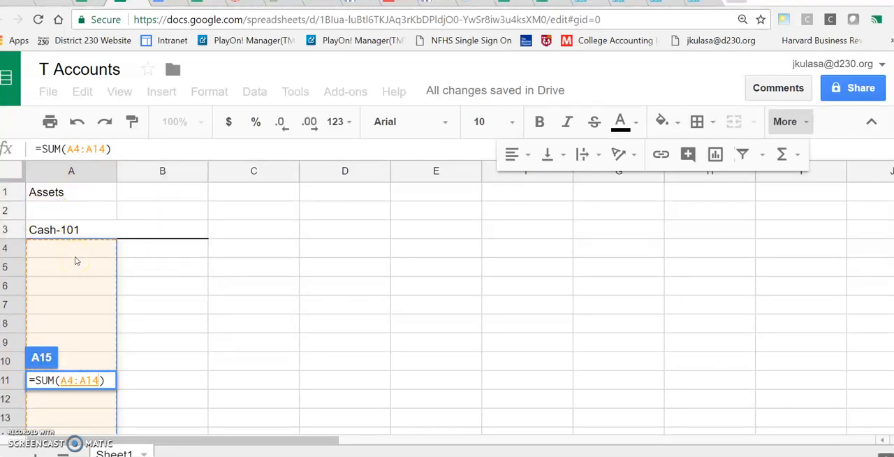
{"action": "key", "text": "Return"}
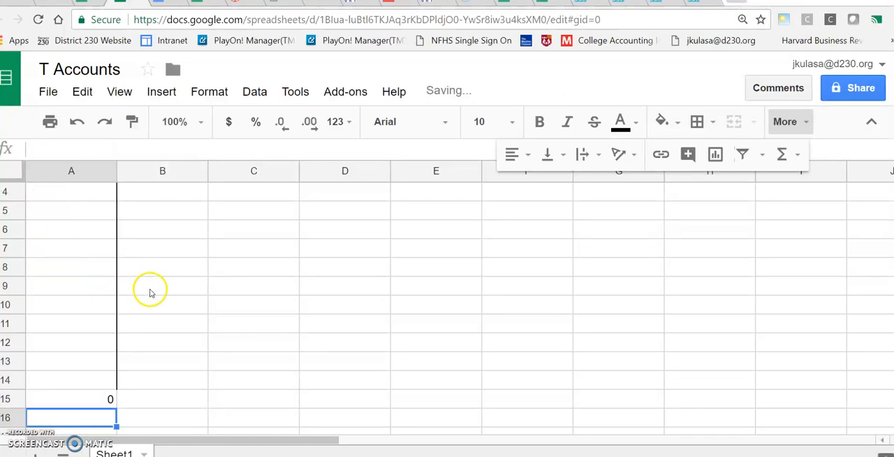
{"action": "left_click", "coordinate": [80, 391]}
Enter 4000 in cell A4 as the first debit amount of the Cash account
{"action": "scroll", "coordinate": [80, 391], "scroll_direction": "up", "scroll_amount": 2}
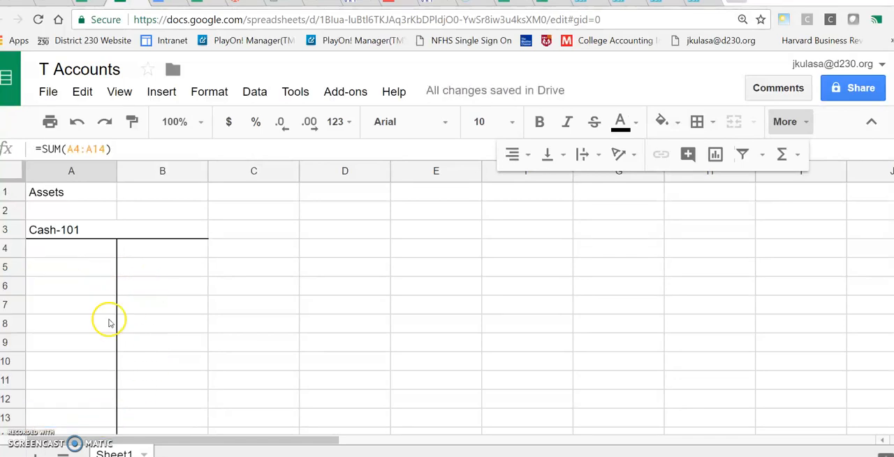
{"action": "left_click", "coordinate": [82, 249]}
{"action": "type", "text": "4"}
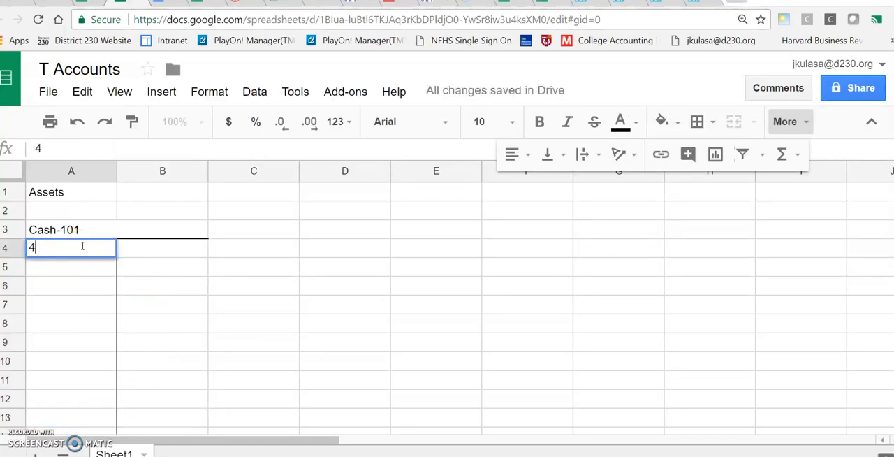
{"action": "type", "text": "000"}
{"action": "left_click", "coordinate": [70, 286]}
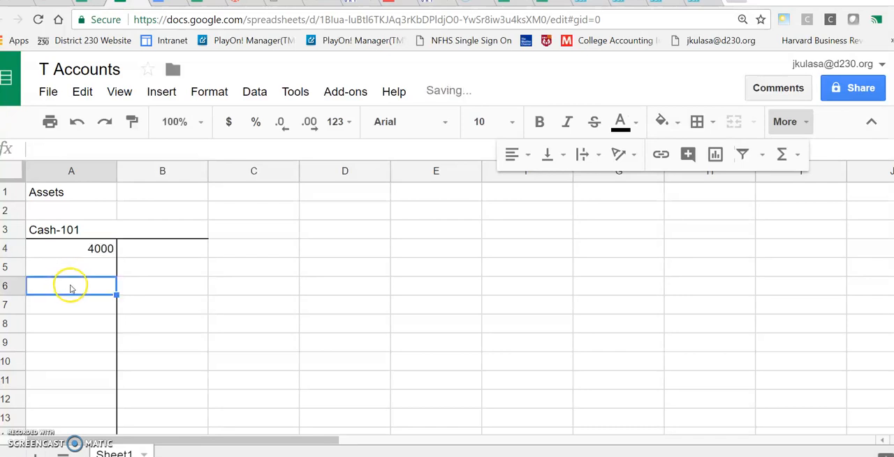
Copy the SUM formula from A15 across to B15 to total the Cash account's credit side
{"action": "scroll", "coordinate": [70, 286], "scroll_direction": "down", "scroll_amount": 3}
{"action": "scroll", "coordinate": [71, 286], "scroll_direction": "down", "scroll_amount": 1}
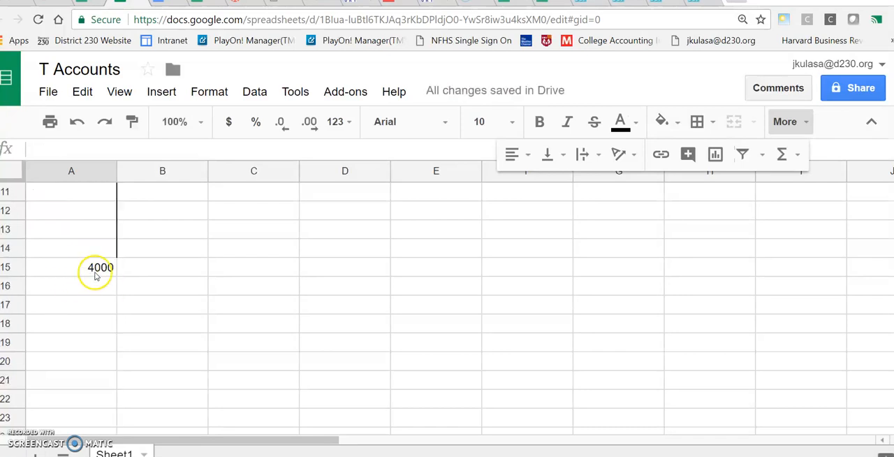
{"action": "scroll", "coordinate": [129, 277], "scroll_direction": "up", "scroll_amount": 5}
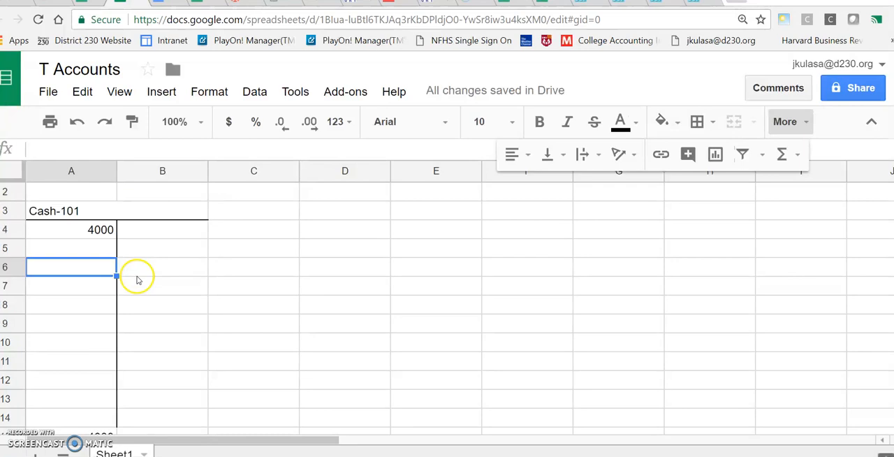
{"action": "left_click", "coordinate": [155, 230]}
{"action": "scroll", "coordinate": [193, 371], "scroll_direction": "down", "scroll_amount": 2}
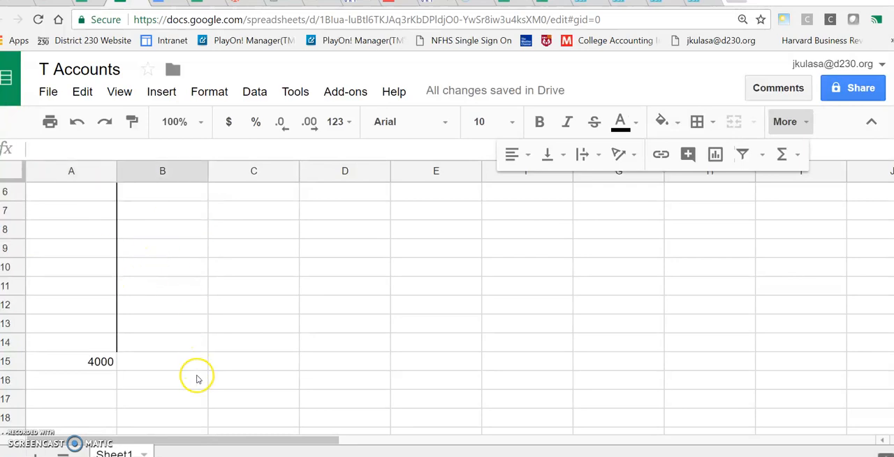
{"action": "left_click", "coordinate": [80, 364]}
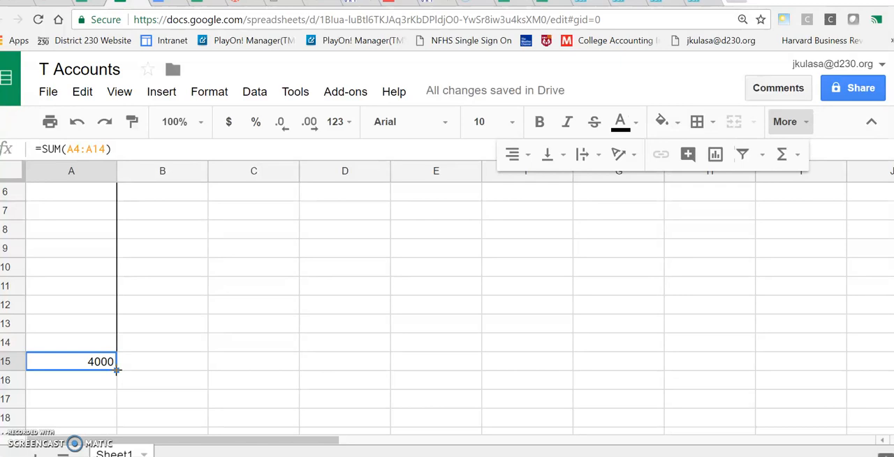
{"action": "left_click_drag", "start_coordinate": [116, 370], "coordinate": [136, 371]}
{"action": "left_click", "coordinate": [185, 361]}
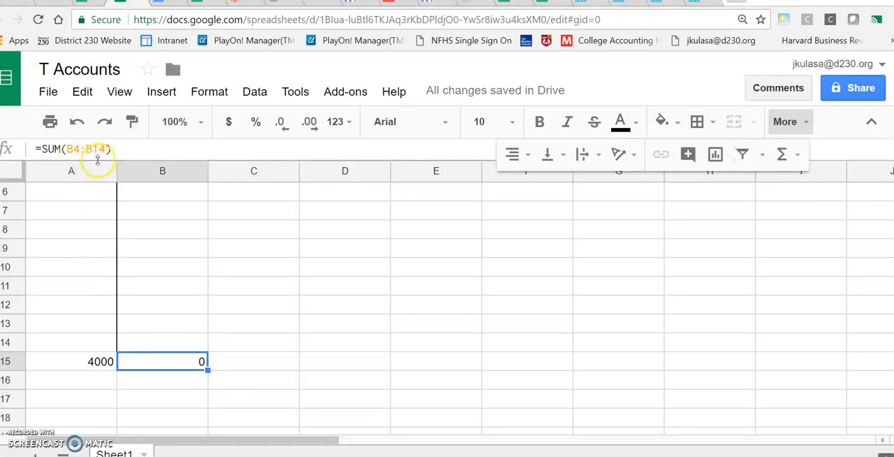
Enter 2000 in cell B4 as the first credit amount of the Cash account
{"action": "scroll", "coordinate": [186, 332], "scroll_direction": "up", "scroll_amount": 3}
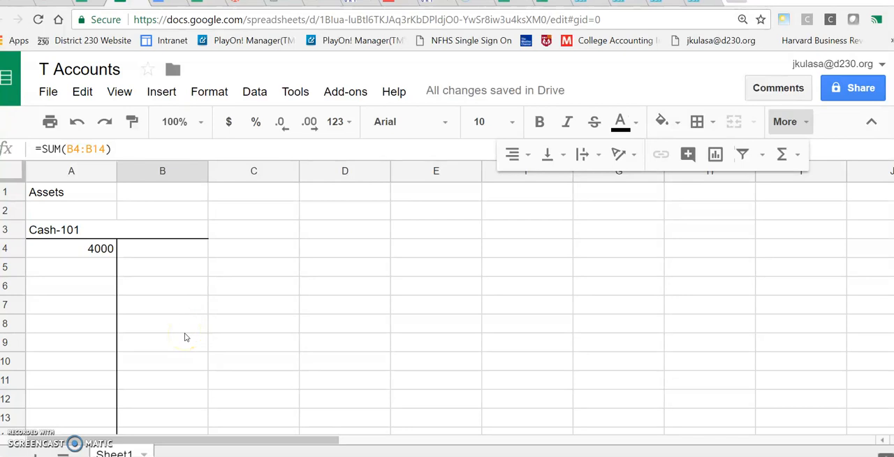
{"action": "scroll", "coordinate": [184, 337], "scroll_direction": "down", "scroll_amount": 2}
{"action": "scroll", "coordinate": [185, 337], "scroll_direction": "up", "scroll_amount": 2}
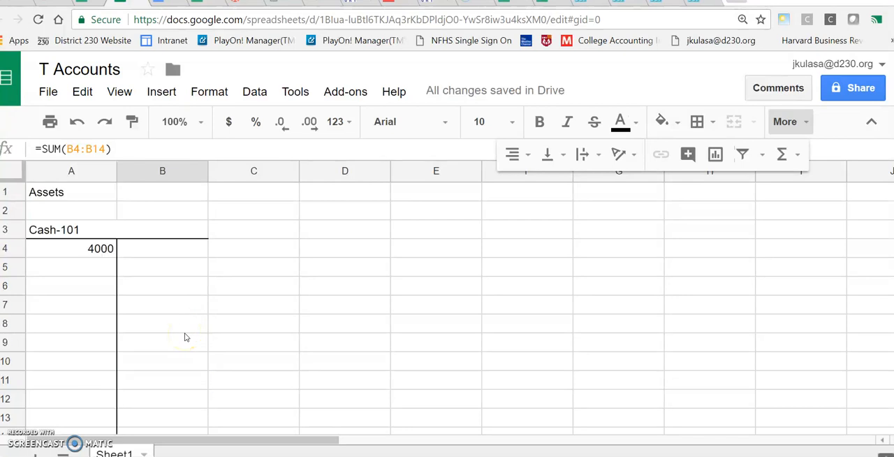
{"action": "left_click", "coordinate": [170, 256]}
{"action": "type", "text": "2000"}
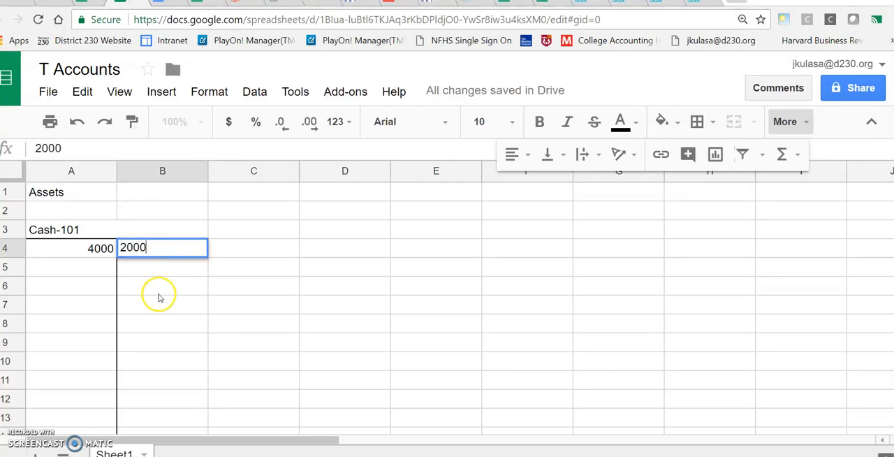
{"action": "left_click", "coordinate": [160, 294]}
{"action": "scroll", "coordinate": [167, 294], "scroll_direction": "down", "scroll_amount": 1}
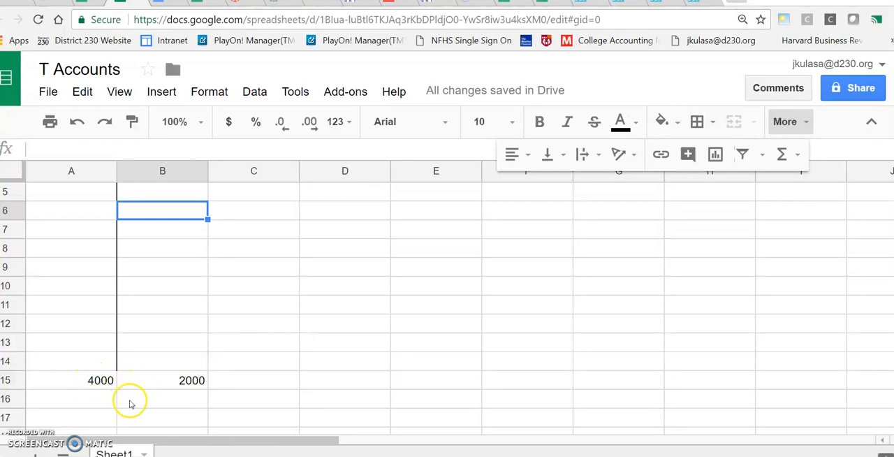
Enter the label "Bal" in cell B16 below the credit total
{"action": "left_click", "coordinate": [200, 400]}
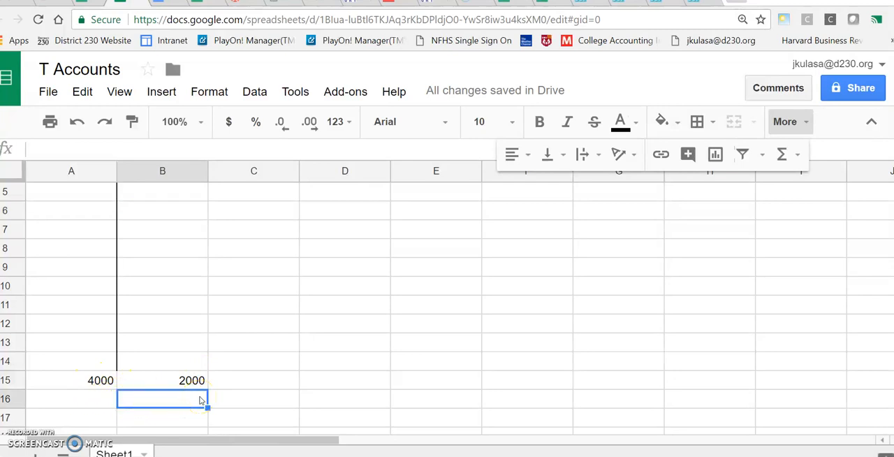
{"action": "type", "text": "B"}
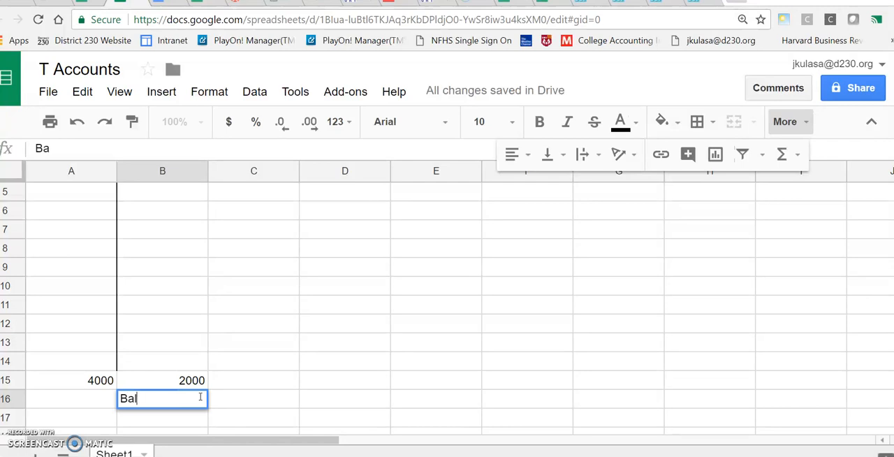
{"action": "type", "text": "al"}
Calculate the account balance in cell A16 with the formula =A15-B15
{"action": "left_click", "coordinate": [66, 401]}
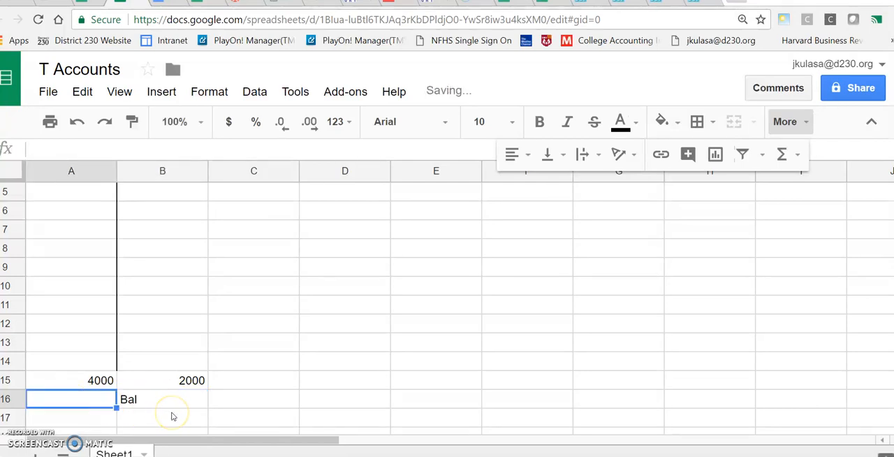
{"action": "type", "text": "="}
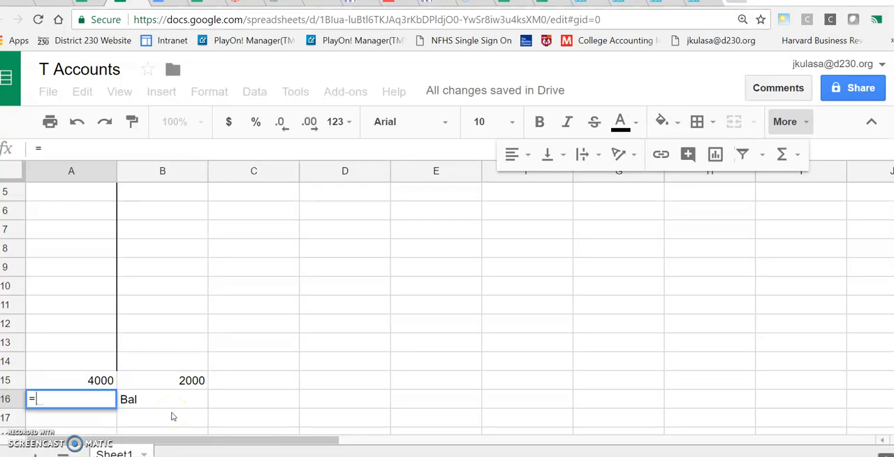
{"action": "left_click", "coordinate": [93, 381]}
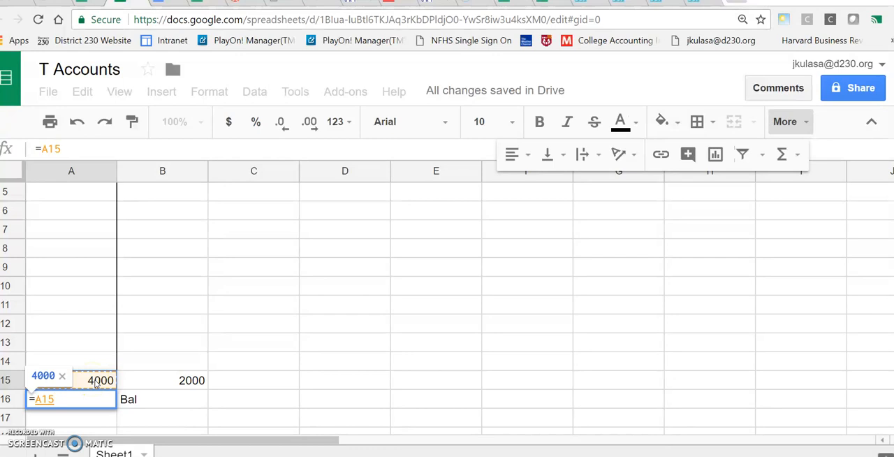
{"action": "type", "text": "-"}
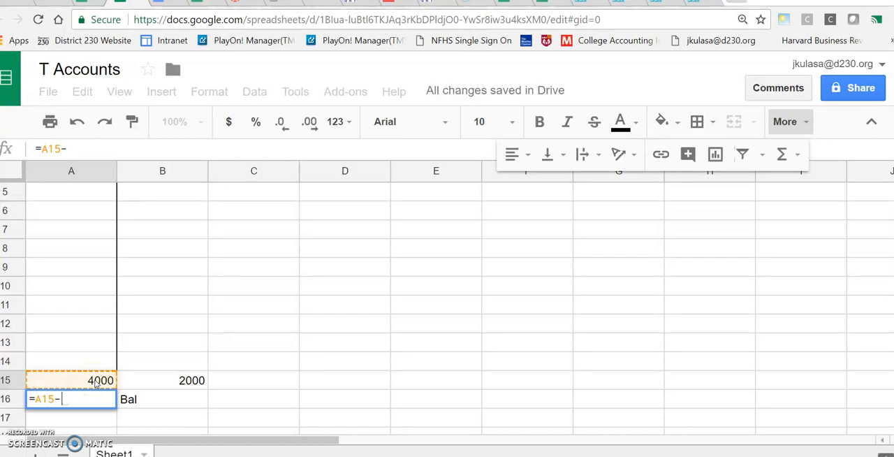
{"action": "left_click", "coordinate": [178, 382]}
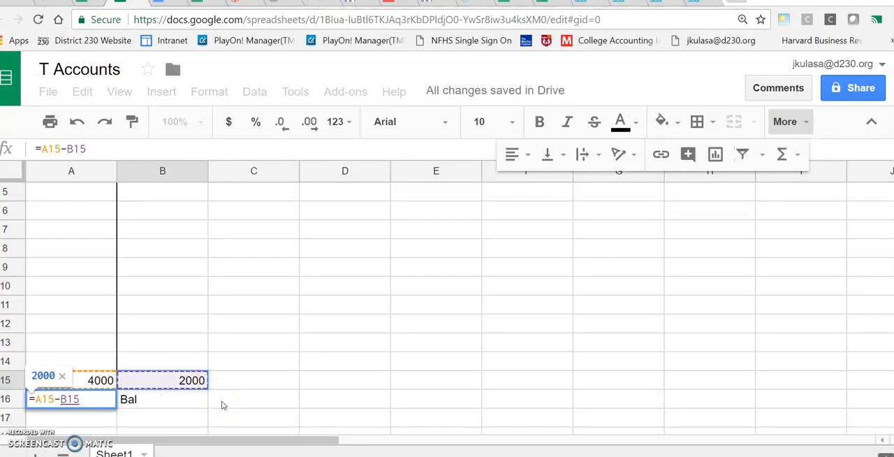
{"action": "key", "text": "Return"}
{"action": "left_click", "coordinate": [140, 404]}
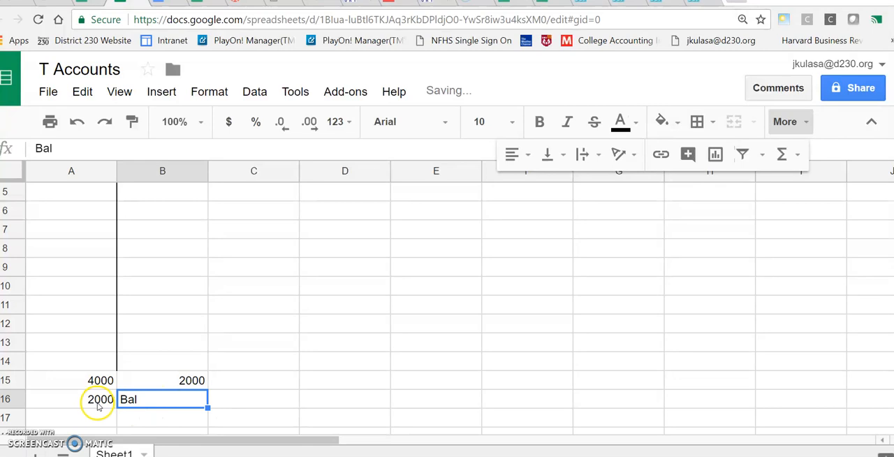
Enter a second debit of 700 in A5 and a second credit of 300 in B5
{"action": "scroll", "coordinate": [256, 409], "scroll_direction": "up", "scroll_amount": 2}
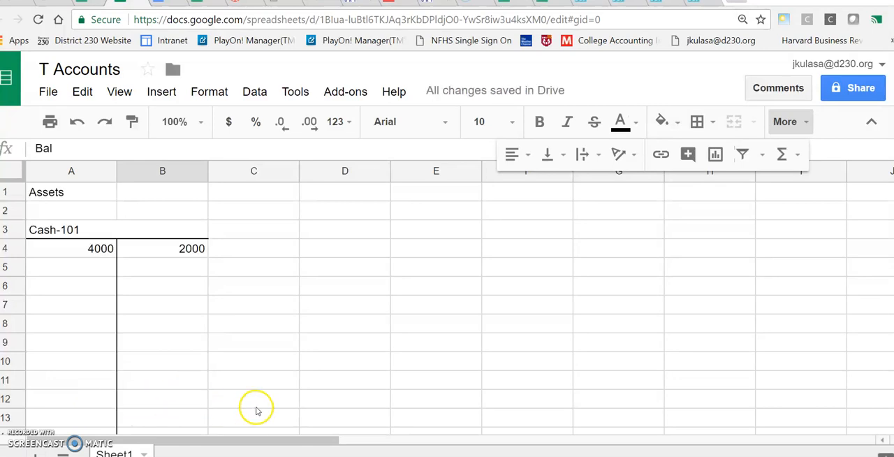
{"action": "left_click", "coordinate": [90, 266]}
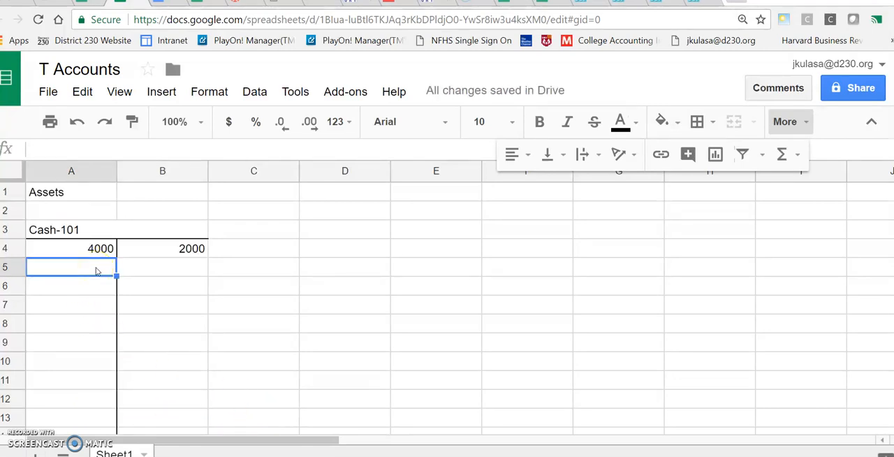
{"action": "type", "text": "700"}
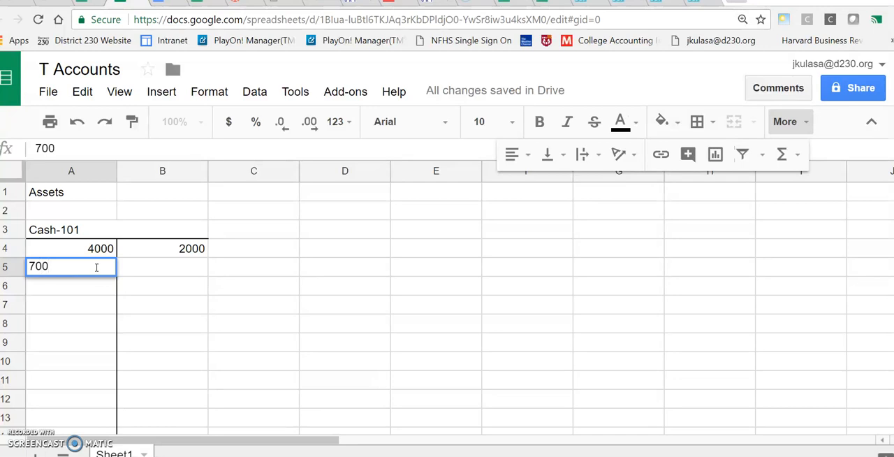
{"action": "left_click", "coordinate": [166, 269]}
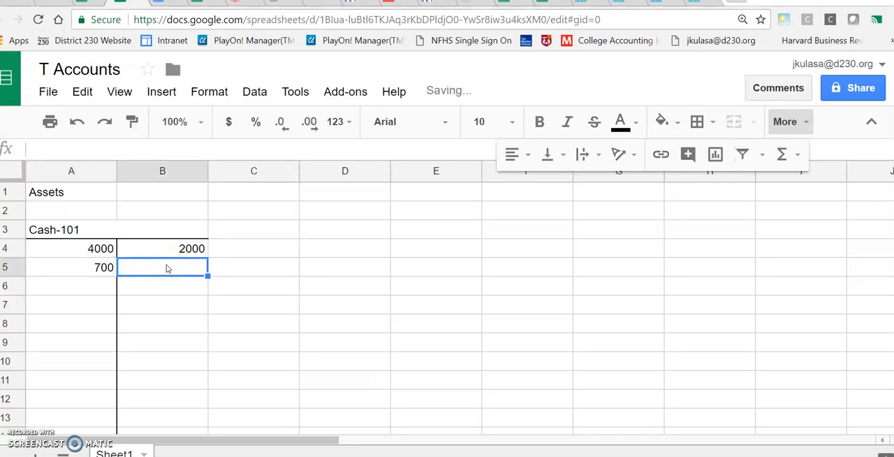
{"action": "type", "text": "300"}
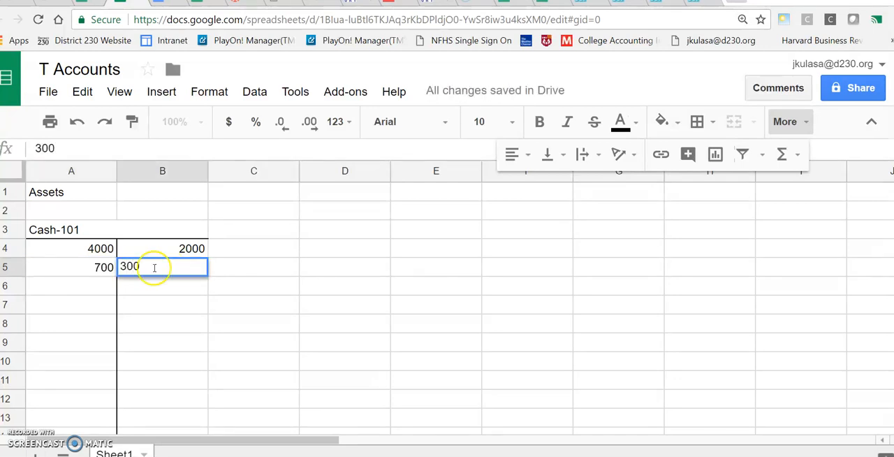
Add further debits of 100 in A6 and 3000 in A7, and check the totals and balance
{"action": "left_click", "coordinate": [96, 290]}
{"action": "type", "text": "100"}
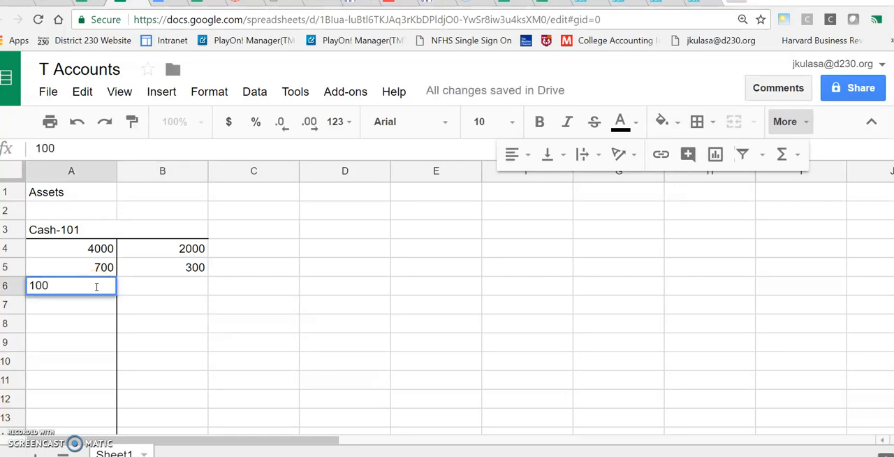
{"action": "left_click", "coordinate": [67, 309]}
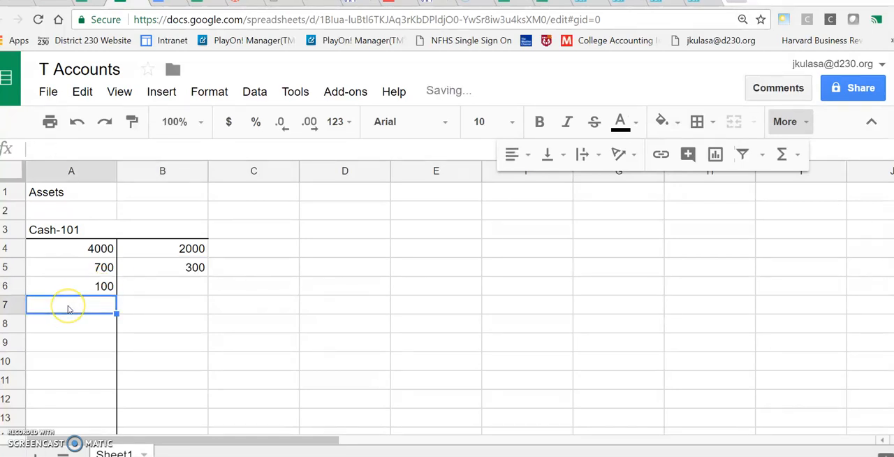
{"action": "type", "text": "3000"}
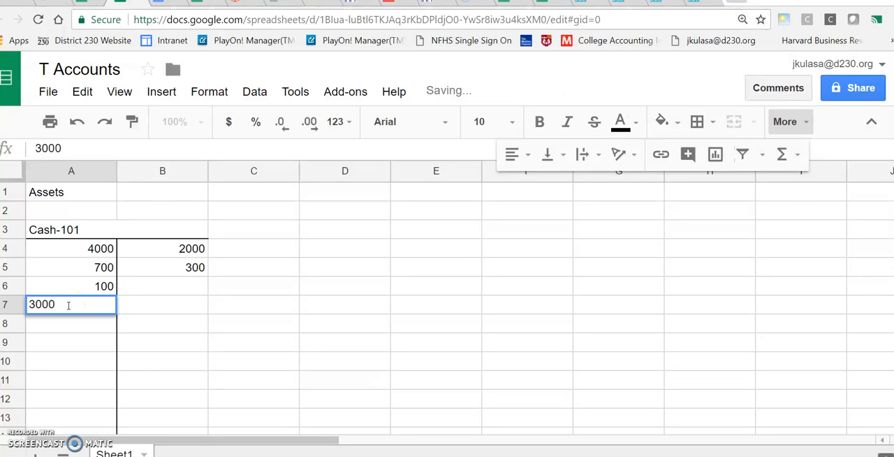
{"action": "left_click", "coordinate": [73, 343]}
{"action": "scroll", "coordinate": [204, 358], "scroll_direction": "down", "scroll_amount": 2}
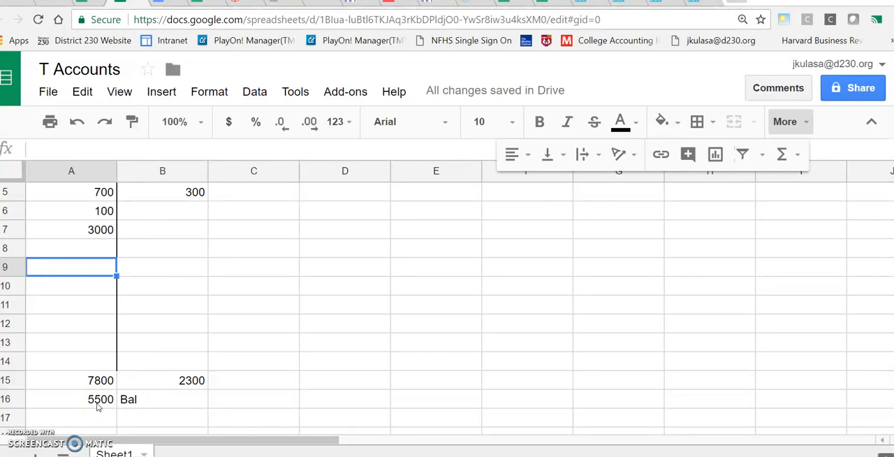
Format the Cash account's amounts, totals and balance in A4:B16 as currency
{"action": "scroll", "coordinate": [101, 400], "scroll_direction": "up", "scroll_amount": 2}
{"action": "left_click_drag", "start_coordinate": [52, 249], "coordinate": [156, 350]}
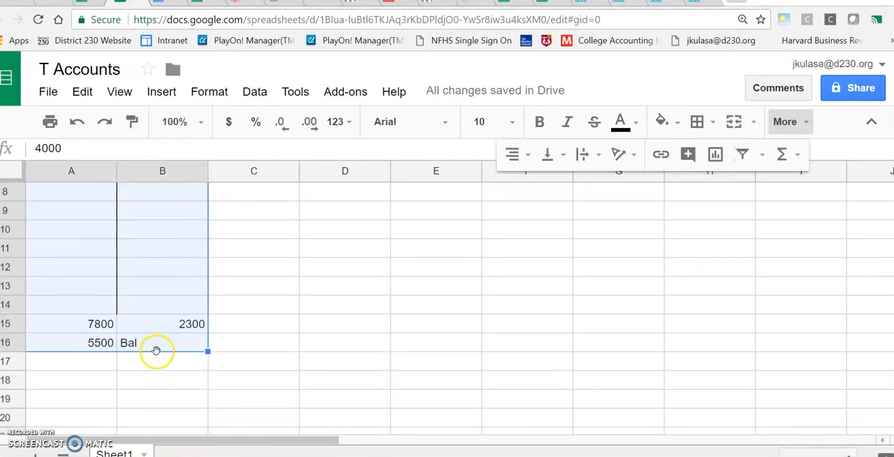
{"action": "left_click", "coordinate": [229, 123]}
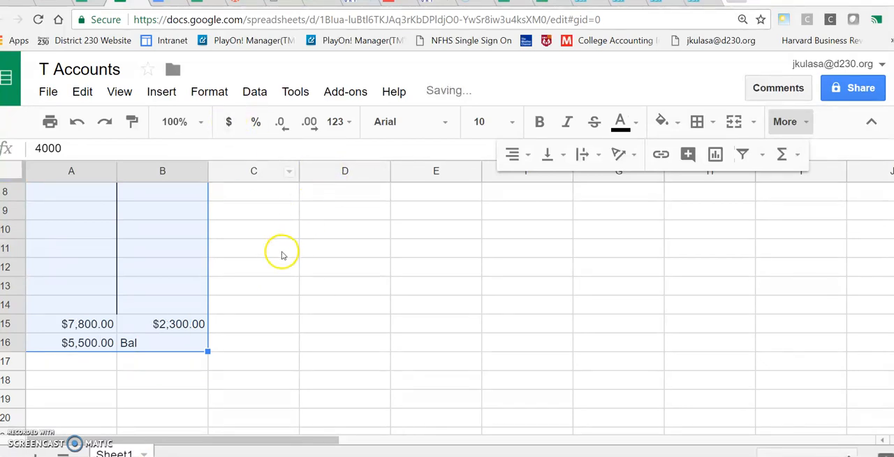
{"action": "scroll", "coordinate": [280, 253], "scroll_direction": "up", "scroll_amount": 3}
{"action": "left_click", "coordinate": [160, 320]}
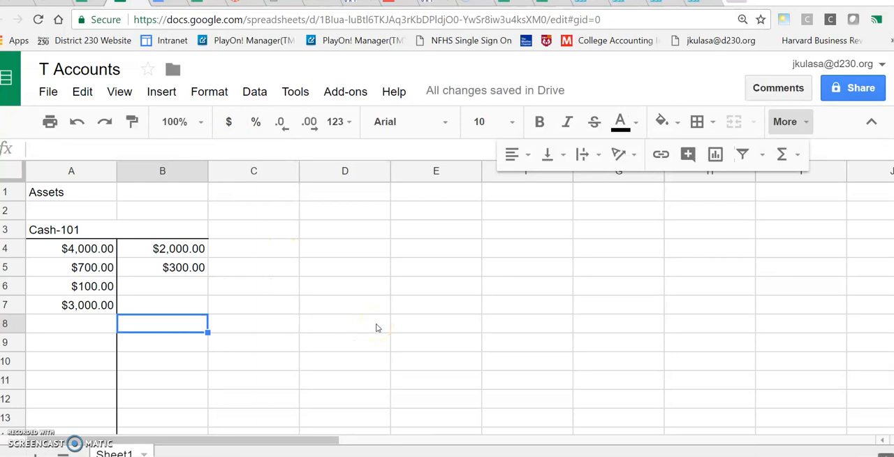
Copy the whole Cash T account in A3:B16 and paste it starting at cell D3
{"action": "left_click_drag", "start_coordinate": [62, 226], "coordinate": [137, 342]}
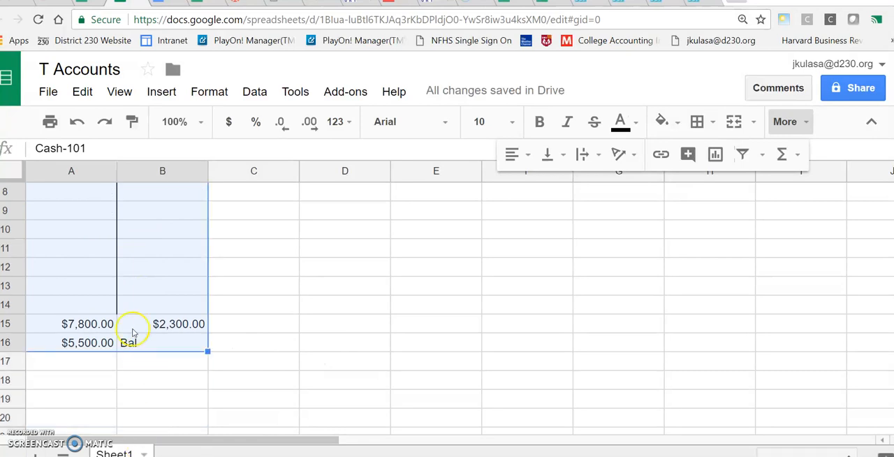
{"action": "right_click", "coordinate": [144, 257]}
{"action": "left_click", "coordinate": [175, 293]}
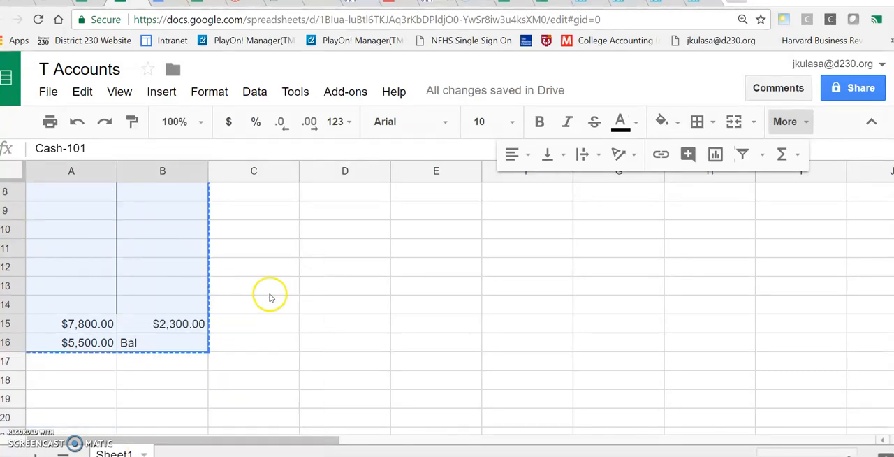
{"action": "scroll", "coordinate": [422, 298], "scroll_direction": "up", "scroll_amount": 2}
{"action": "left_click", "coordinate": [314, 230]}
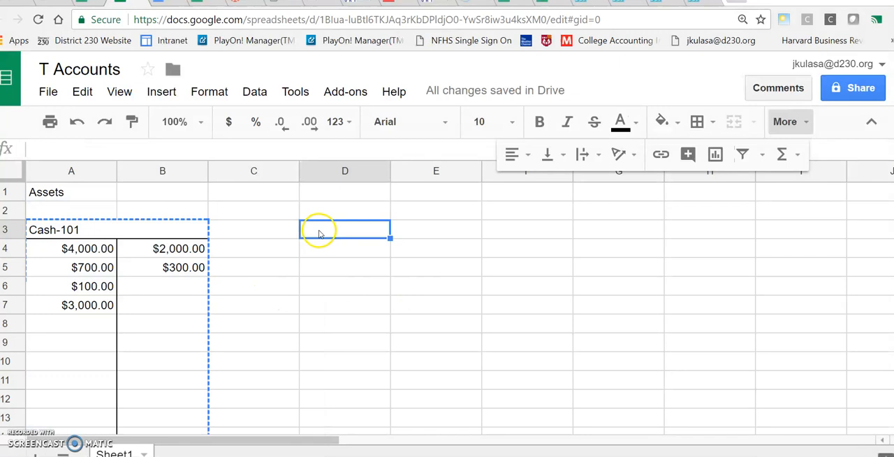
{"action": "right_click", "coordinate": [318, 234]}
{"action": "left_click", "coordinate": [339, 295]}
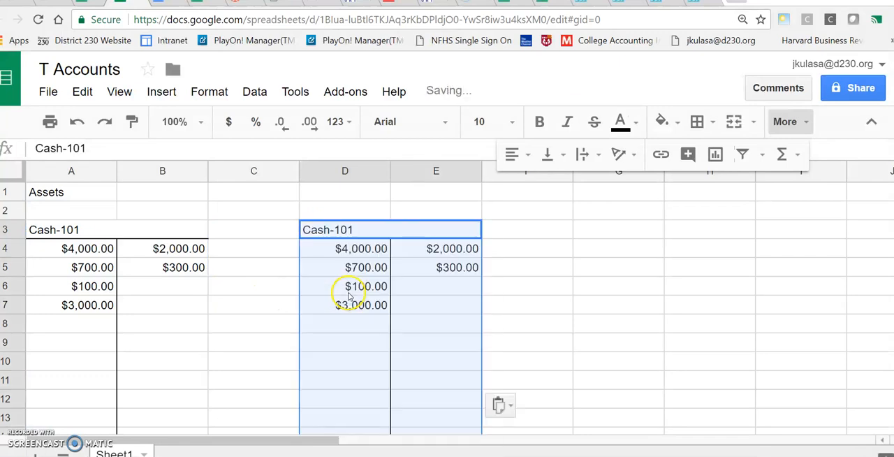
Replace the copied account's title in D3 with "Accounts Receivable" followed by a hyphen and its account code
{"action": "left_click", "coordinate": [328, 236]}
{"action": "double_click", "coordinate": [350, 229]}
{"action": "left_click_drag", "start_coordinate": [353, 229], "coordinate": [296, 231]}
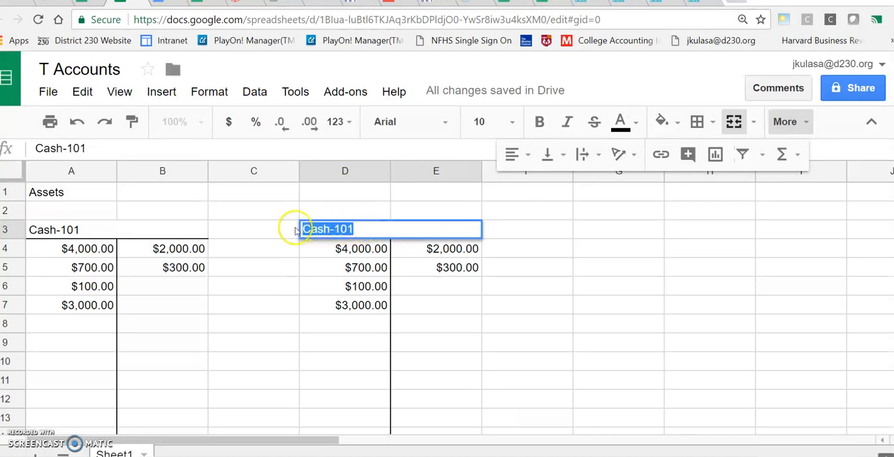
{"action": "type", "text": "Accounts Receivable"}
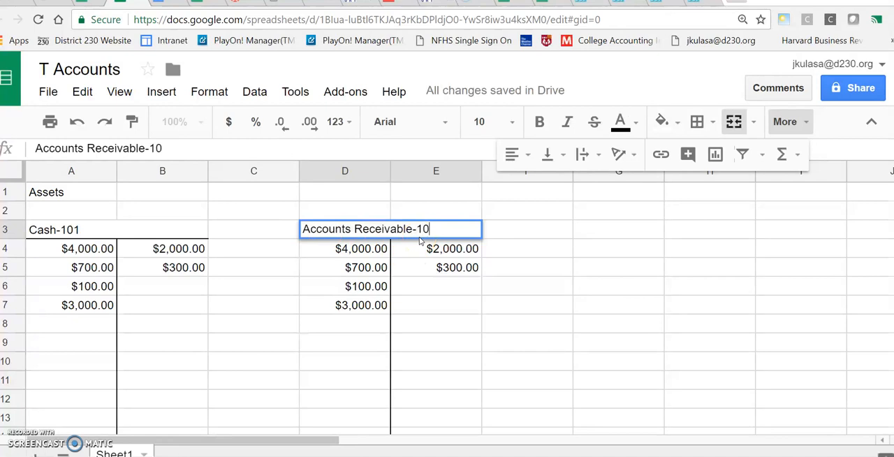
{"action": "left_click", "coordinate": [427, 271]}
Clear the copied debit amounts in D4:D7 and credit amounts in E4:E5, keeping the total and balance formulas
{"action": "scroll", "coordinate": [355, 294], "scroll_direction": "down", "scroll_amount": 2}
{"action": "scroll", "coordinate": [355, 294], "scroll_direction": "up", "scroll_amount": 2}
{"action": "left_click_drag", "start_coordinate": [355, 251], "coordinate": [361, 301]}
{"action": "key", "text": "Delete"}
{"action": "left_click_drag", "start_coordinate": [433, 249], "coordinate": [430, 268]}
{"action": "key", "text": "Delete"}
{"action": "left_click", "coordinate": [472, 306]}
{"action": "scroll", "coordinate": [475, 305], "scroll_direction": "down", "scroll_amount": 3}
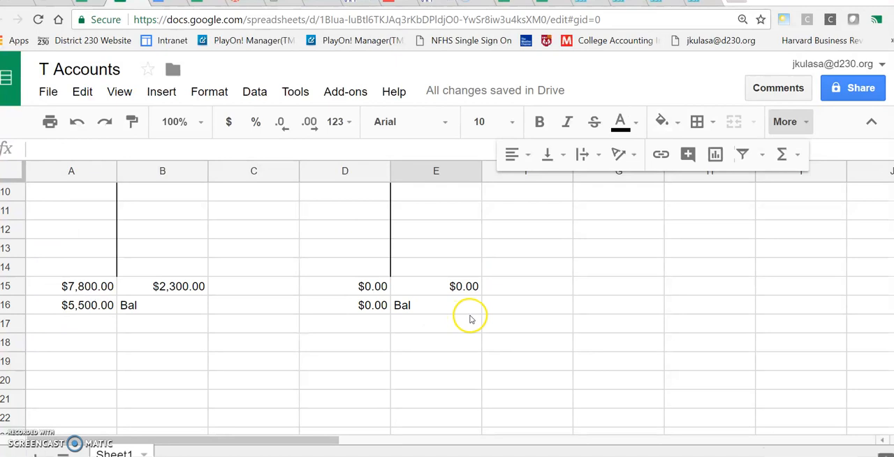
Copy the whole Accounts Receivable T account in D3:E16 and paste it starting at cell A19
{"action": "scroll", "coordinate": [470, 319], "scroll_direction": "up", "scroll_amount": 3}
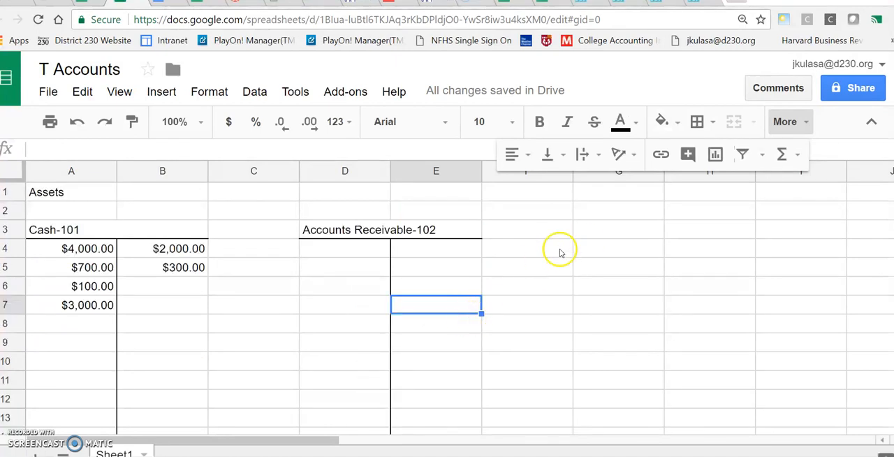
{"action": "left_click_drag", "start_coordinate": [380, 234], "coordinate": [353, 204]}
{"action": "right_click", "coordinate": [353, 204]}
{"action": "left_click", "coordinate": [390, 231]}
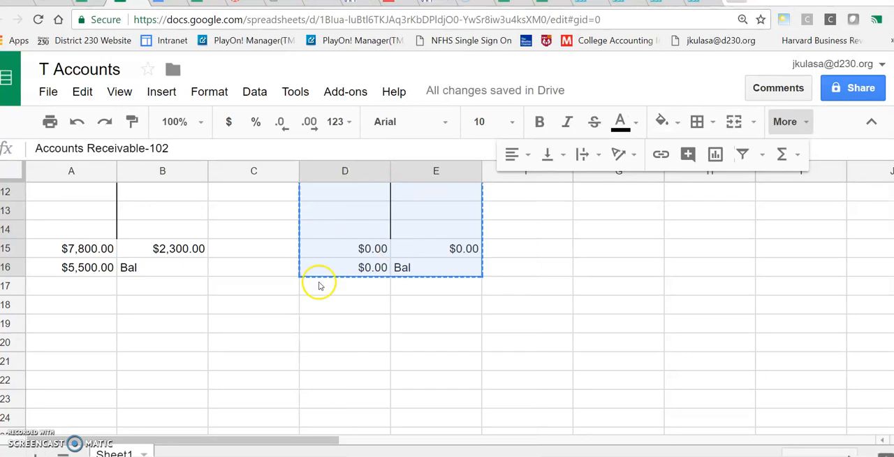
{"action": "left_click", "coordinate": [70, 328]}
{"action": "right_click", "coordinate": [74, 325]}
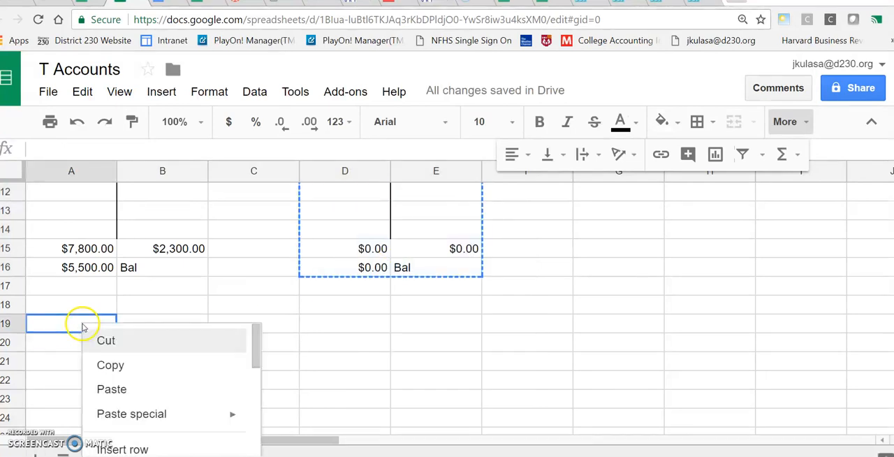
{"action": "left_click", "coordinate": [118, 388]}
Replace "Receivable" with "Payble" in the pasted account's title in A19
{"action": "left_click", "coordinate": [116, 323]}
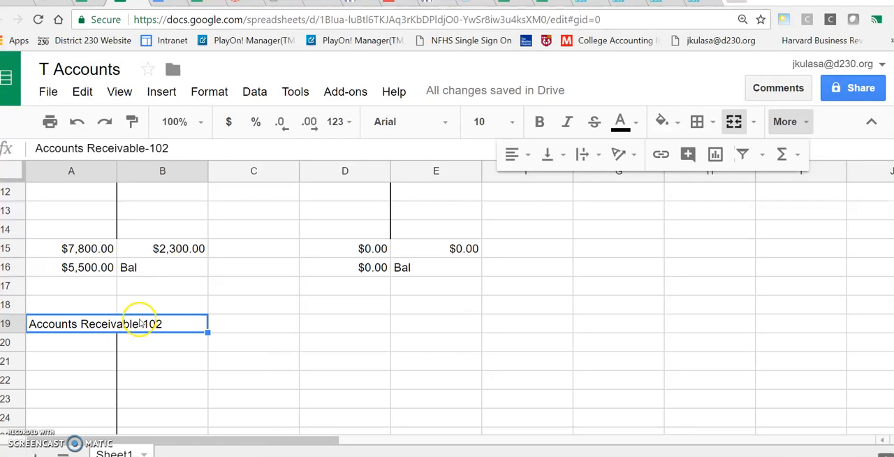
{"action": "left_click_drag", "start_coordinate": [145, 148], "coordinate": [87, 148]}
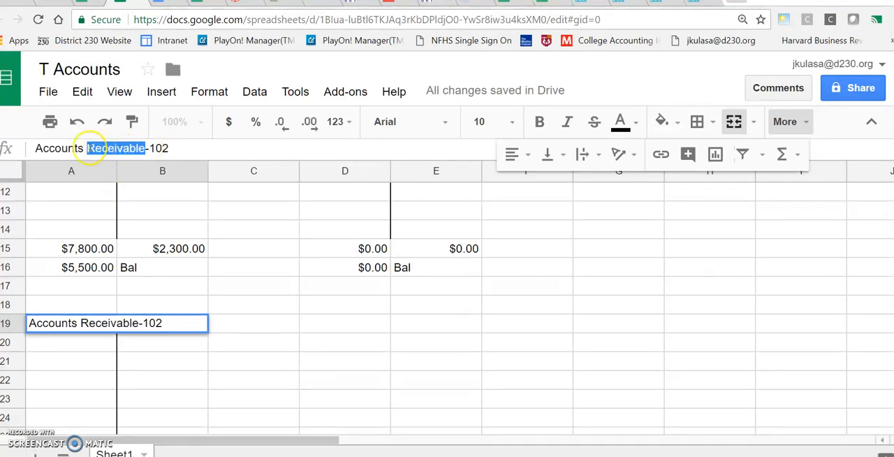
{"action": "type", "text": "P"}
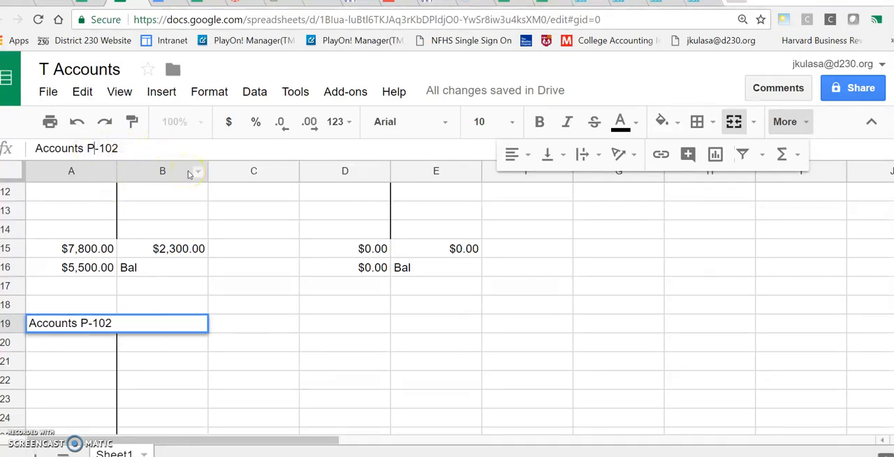
{"action": "type", "text": "yable"}
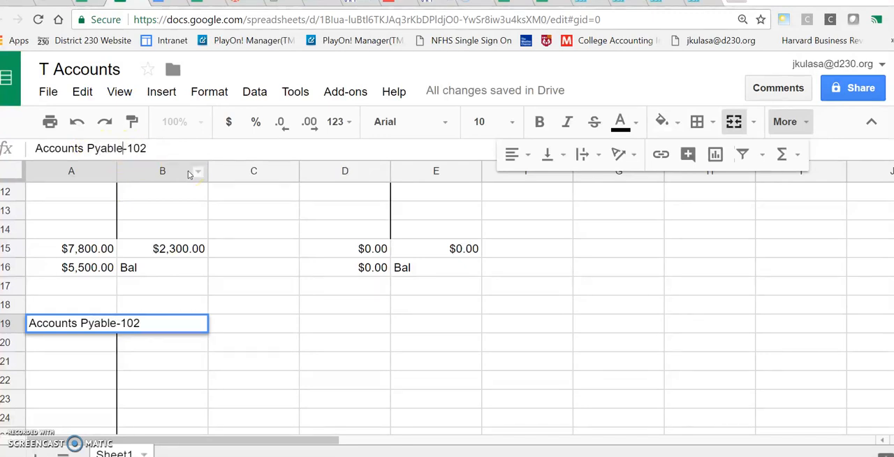
{"action": "left_click", "coordinate": [194, 355]}
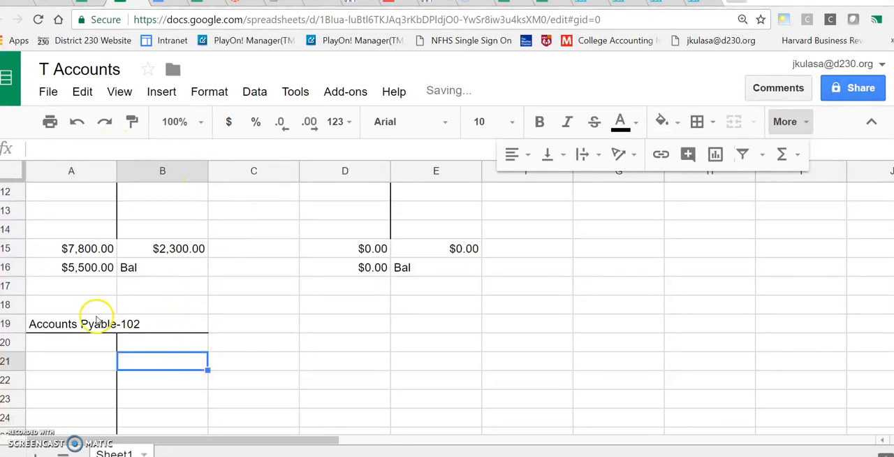
{"action": "left_click", "coordinate": [96, 324]}
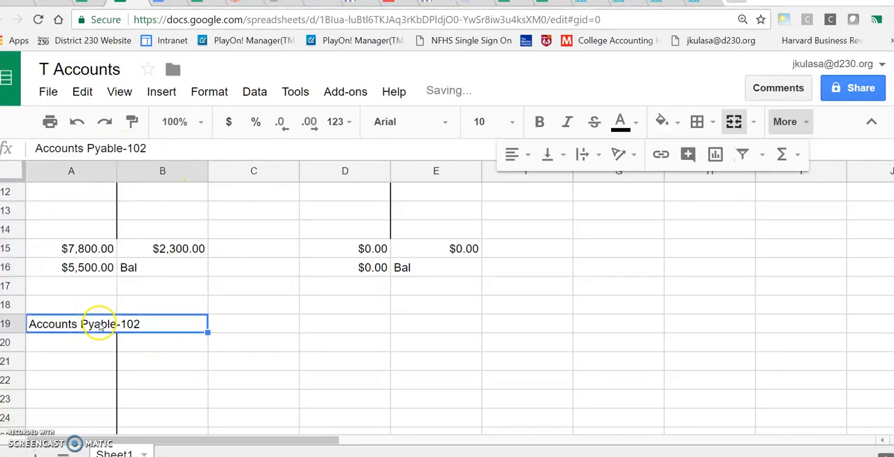
{"action": "left_click", "coordinate": [100, 150]}
{"action": "left_click_drag", "start_coordinate": [94, 149], "coordinate": [105, 170]}
{"action": "key", "text": "BackSpace"}
{"action": "type", "text": "ay"}
{"action": "left_click", "coordinate": [205, 367]}
{"action": "scroll", "coordinate": [183, 341], "scroll_direction": "down", "scroll_amount": 1}
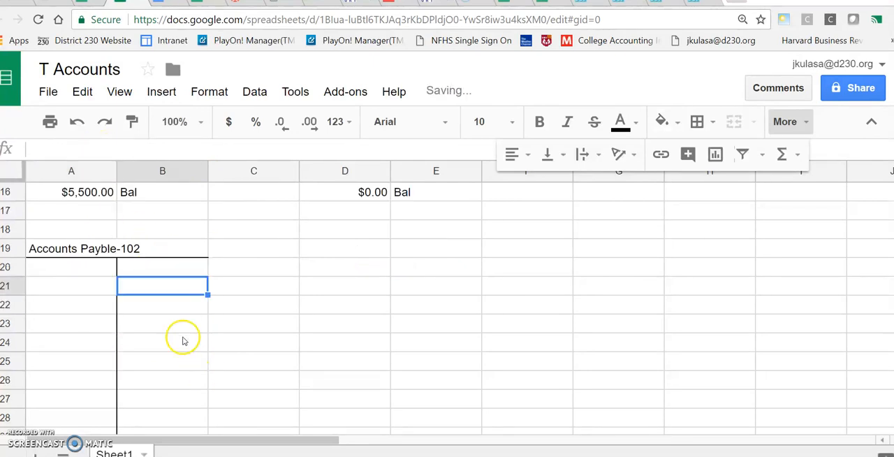
Change the code at the end of the title in A19 to 202
{"action": "left_click", "coordinate": [107, 246]}
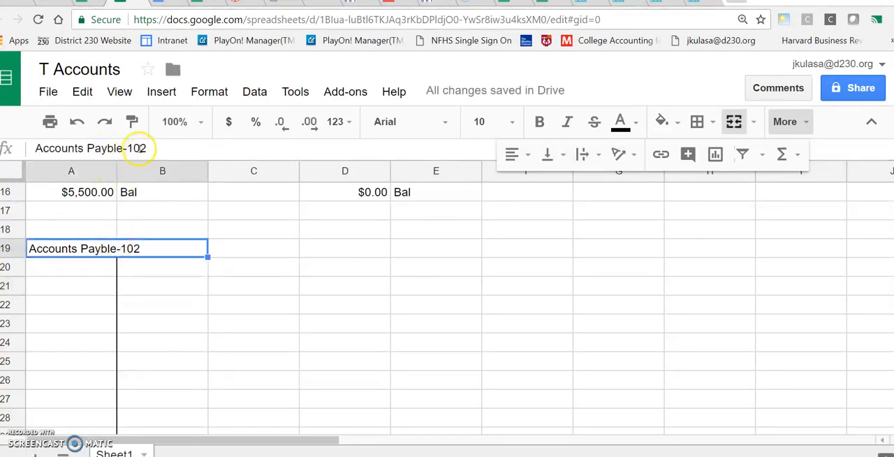
{"action": "left_click", "coordinate": [120, 148]}
{"action": "left_click_drag", "start_coordinate": [125, 148], "coordinate": [132, 148]}
{"action": "type", "text": "2"}
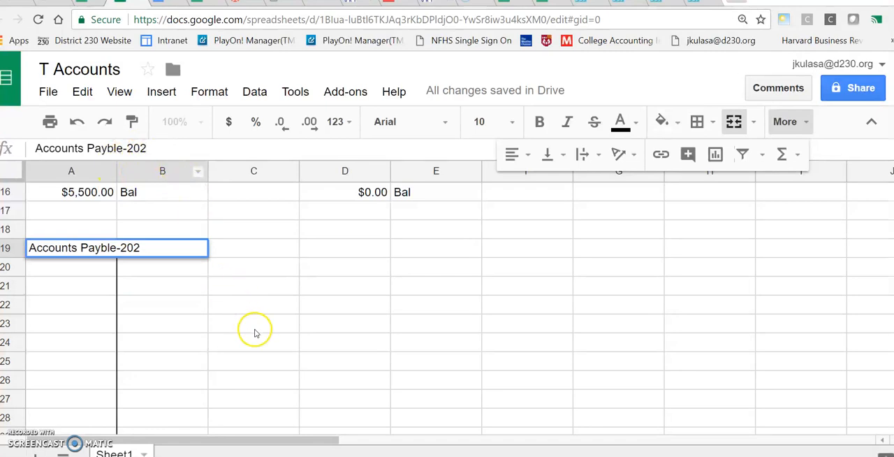
{"action": "scroll", "coordinate": [255, 333], "scroll_direction": "down", "scroll_amount": 3}
{"action": "left_click", "coordinate": [204, 307]}
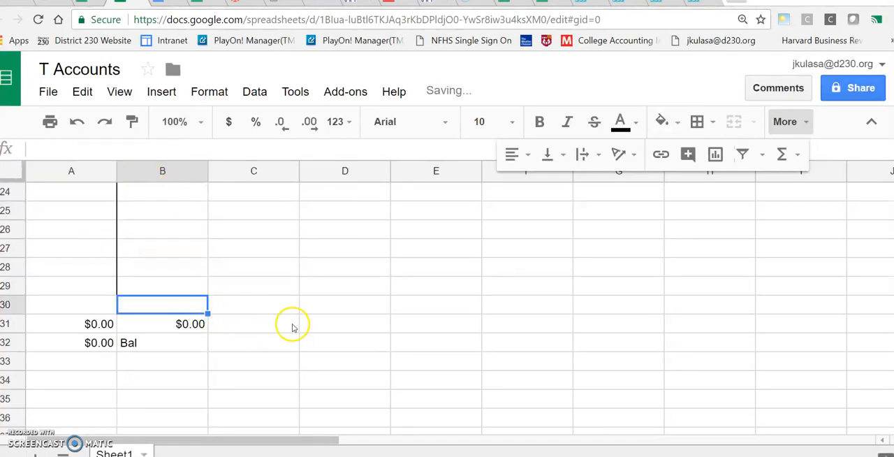
Swap the balance row of the pasted account so the balance formula sits in B32 and the "Bal" label in A32
{"action": "scroll", "coordinate": [266, 324], "scroll_direction": "up", "scroll_amount": 3}
{"action": "scroll", "coordinate": [262, 324], "scroll_direction": "down", "scroll_amount": 3}
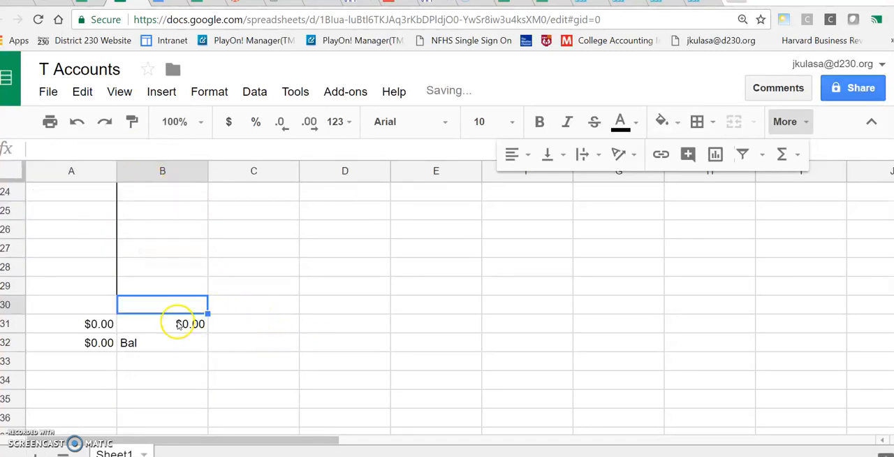
{"action": "left_click", "coordinate": [91, 323]}
{"action": "left_click", "coordinate": [156, 326]}
{"action": "left_click", "coordinate": [148, 345]}
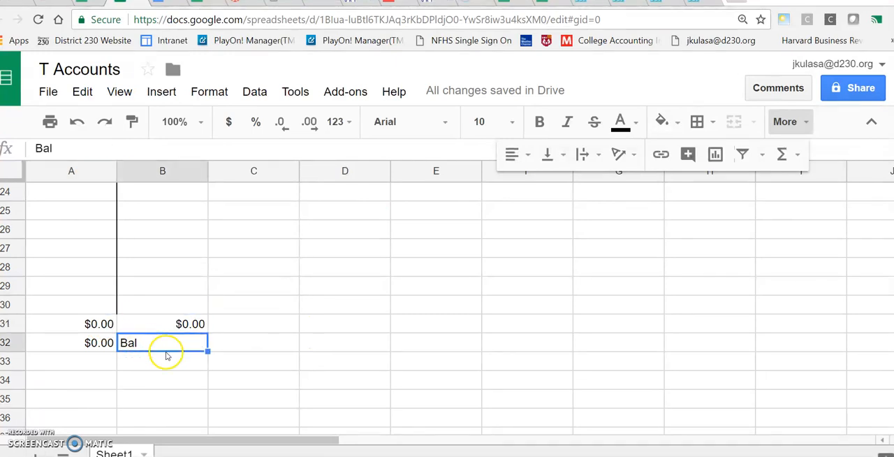
{"action": "left_click_drag", "start_coordinate": [180, 350], "coordinate": [153, 349]}
{"action": "left_click", "coordinate": [100, 342]}
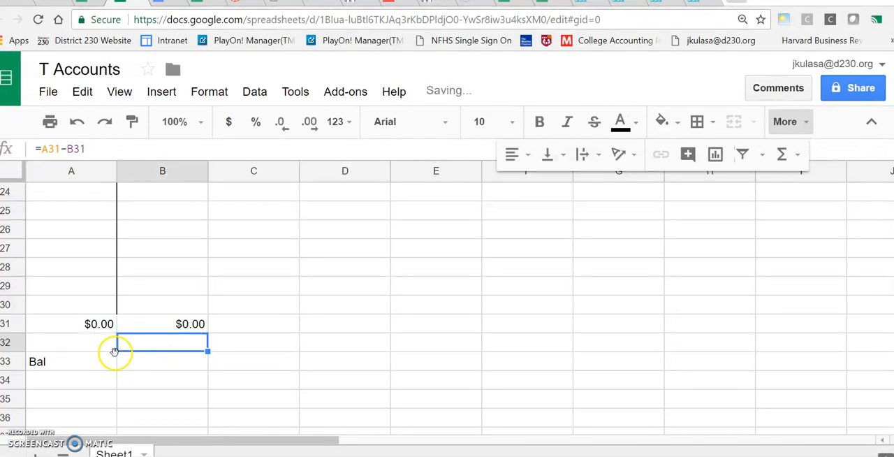
{"action": "left_click", "coordinate": [83, 362]}
{"action": "left_click_drag", "start_coordinate": [84, 354], "coordinate": [93, 348]}
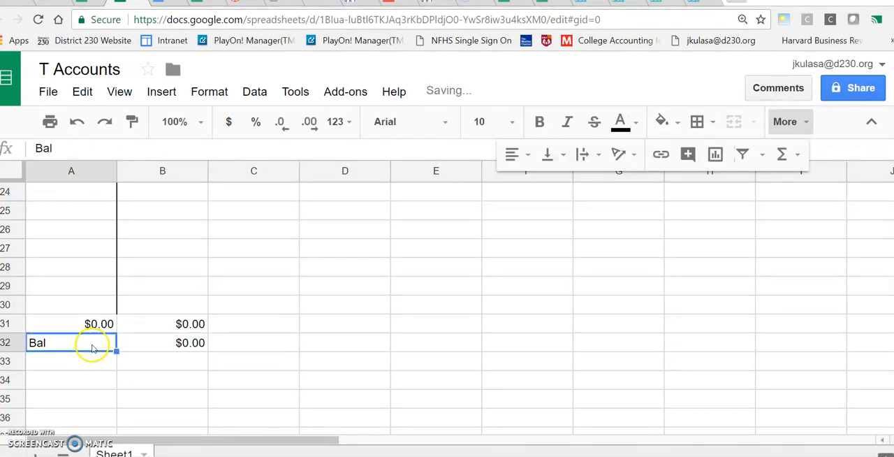
Change the balance formula in B32 to subtract the debit total from the credit total, =B31-A31
{"action": "left_click", "coordinate": [145, 345]}
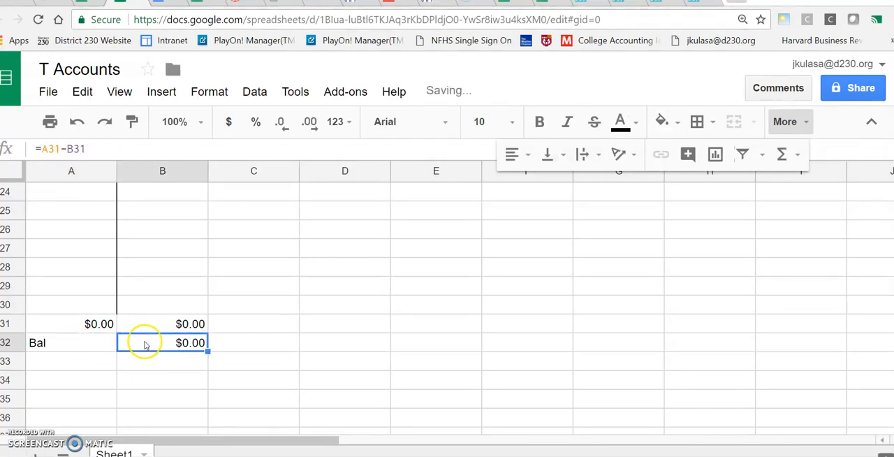
{"action": "left_click", "coordinate": [181, 323]}
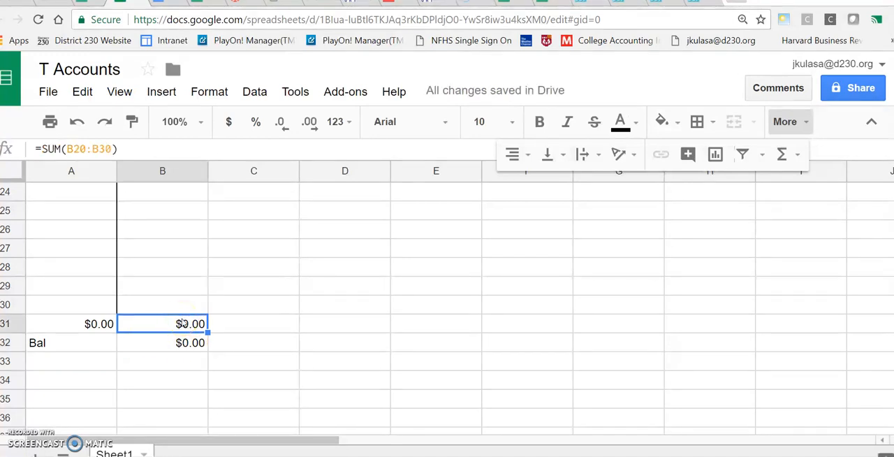
{"action": "left_click", "coordinate": [96, 323]}
{"action": "left_click", "coordinate": [136, 329]}
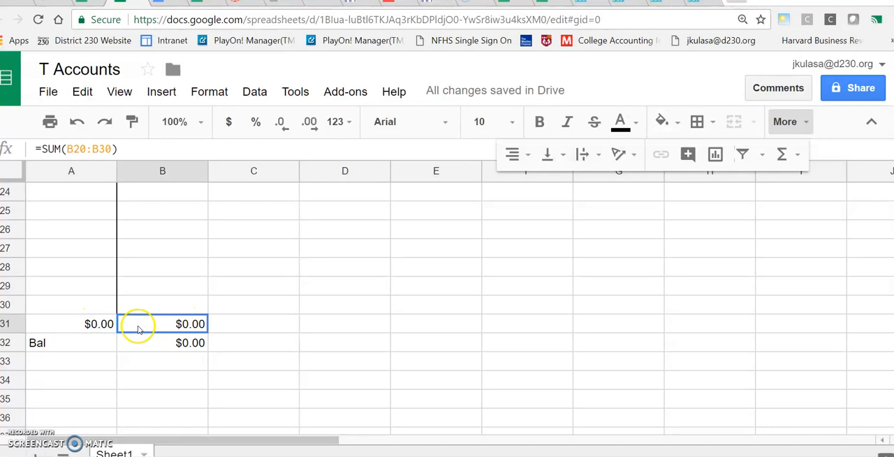
{"action": "left_click", "coordinate": [171, 347]}
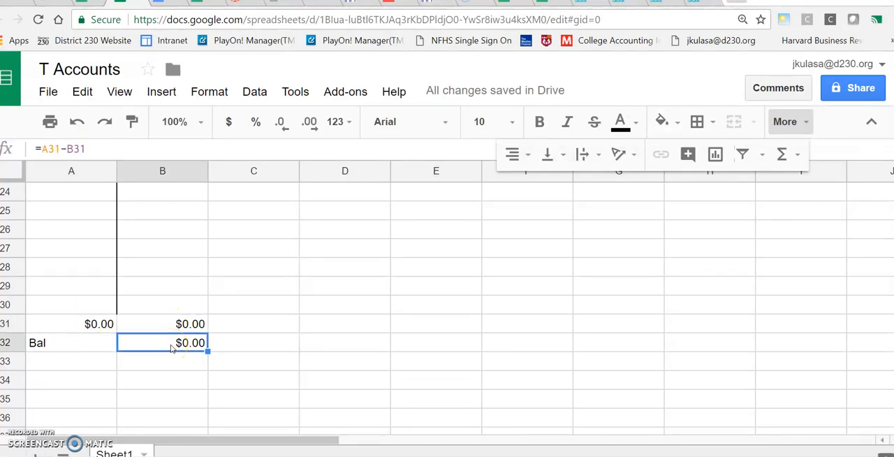
{"action": "left_click_drag", "start_coordinate": [87, 148], "coordinate": [43, 148]}
{"action": "key", "text": "BackSpace"}
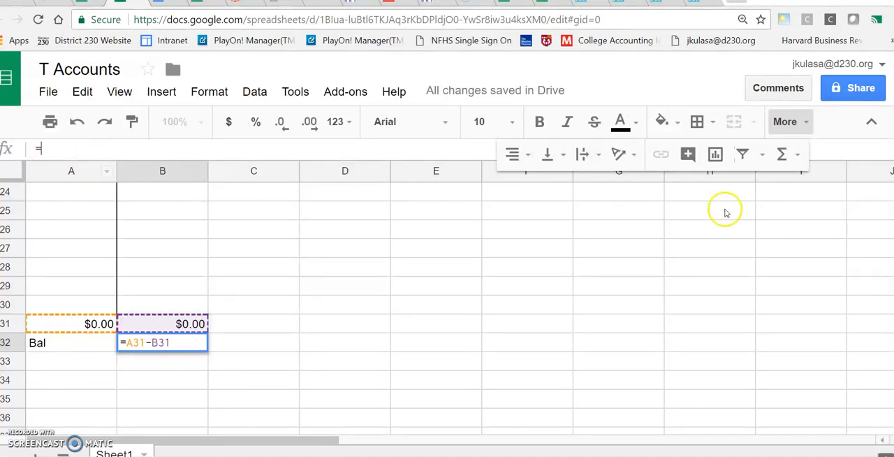
{"action": "left_click", "coordinate": [173, 329]}
{"action": "type", "text": "-"}
{"action": "left_click", "coordinate": [96, 323]}
{"action": "key", "text": "Return"}
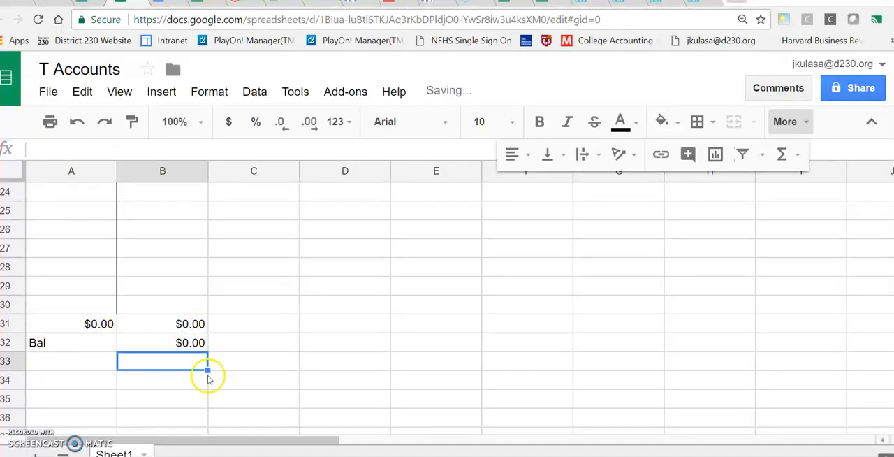
Enter 5000 as a credit in B20 and 4,000 as a debit in A20, and check the account's balance
{"action": "left_click", "coordinate": [270, 380]}
{"action": "scroll", "coordinate": [275, 380], "scroll_direction": "up", "scroll_amount": 3}
{"action": "left_click", "coordinate": [96, 290]}
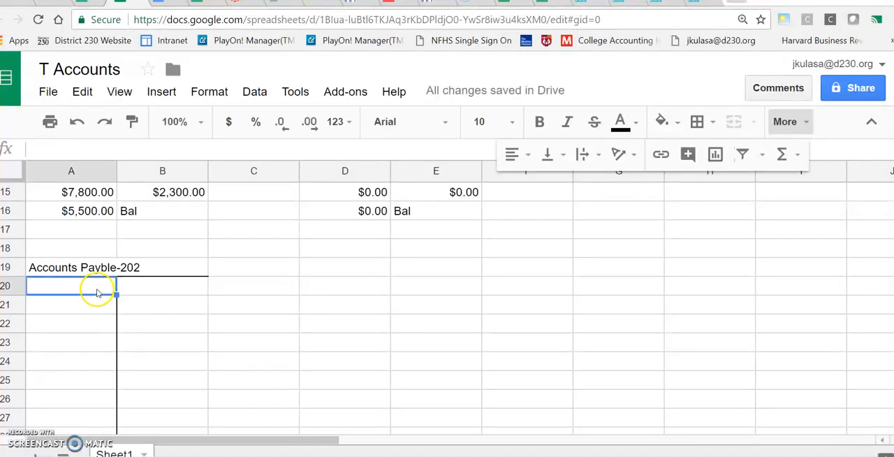
{"action": "left_click", "coordinate": [152, 292]}
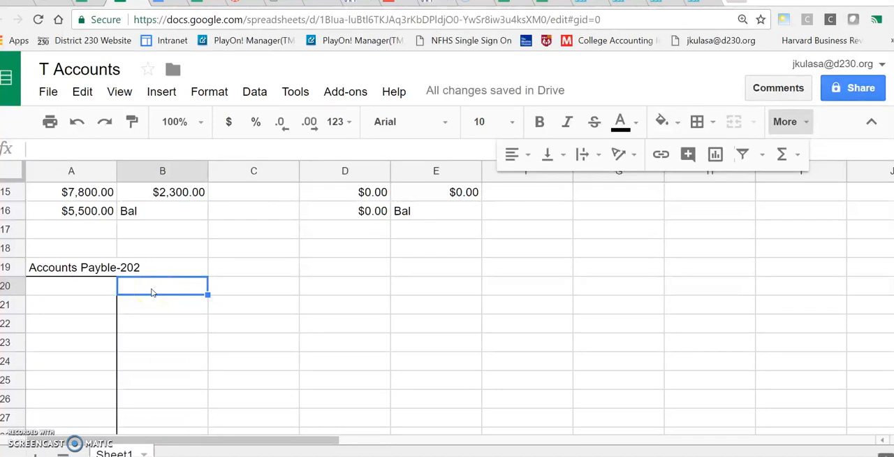
{"action": "type", "text": "5000"}
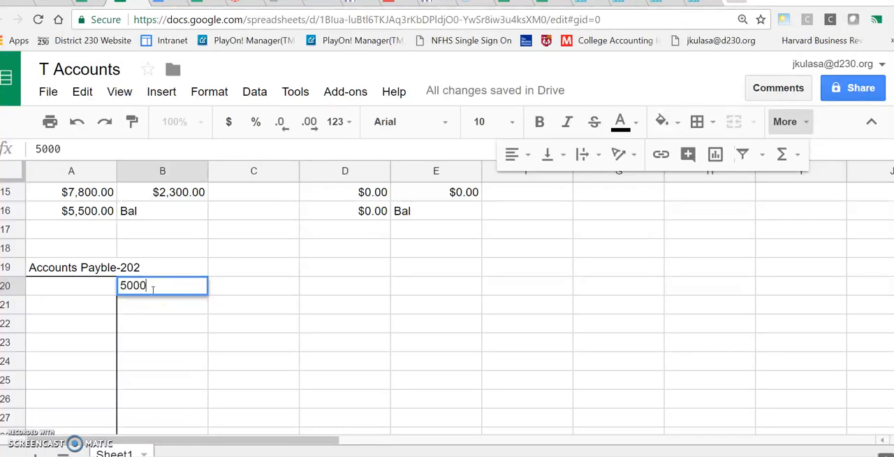
{"action": "left_click", "coordinate": [73, 292]}
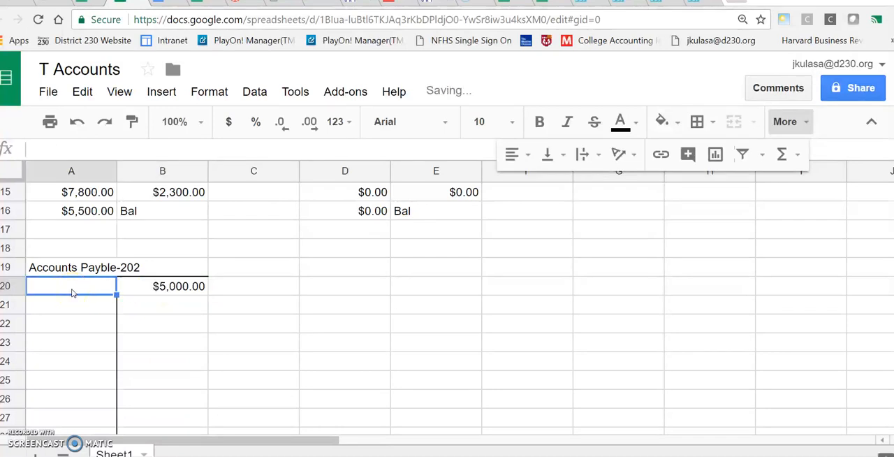
{"action": "type", "text": "4,000"}
{"action": "left_click", "coordinate": [98, 361]}
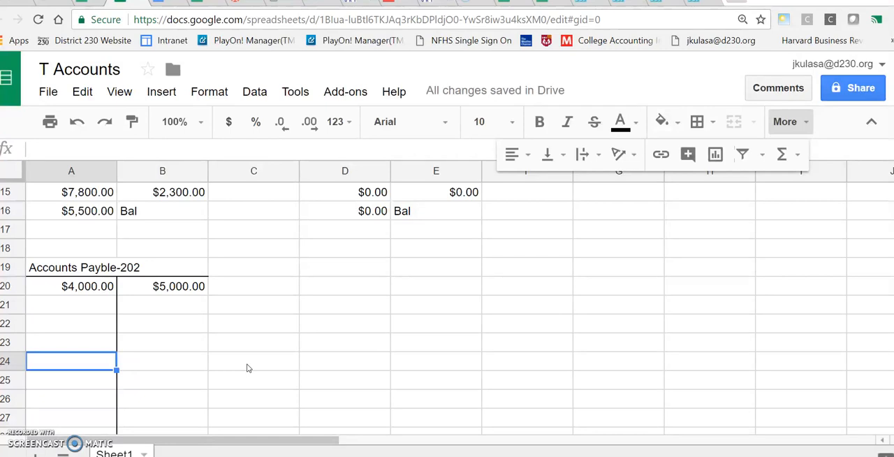
{"action": "scroll", "coordinate": [247, 366], "scroll_direction": "down", "scroll_amount": 4}
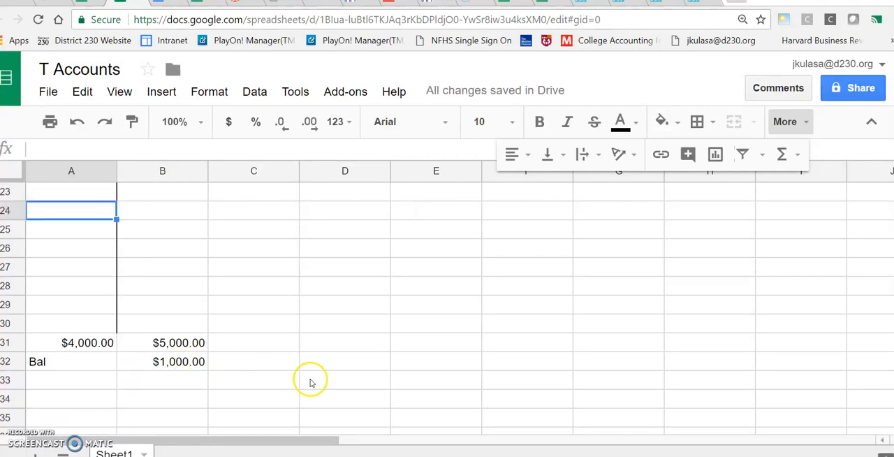
{"action": "scroll", "coordinate": [311, 382], "scroll_direction": "up", "scroll_amount": 8}
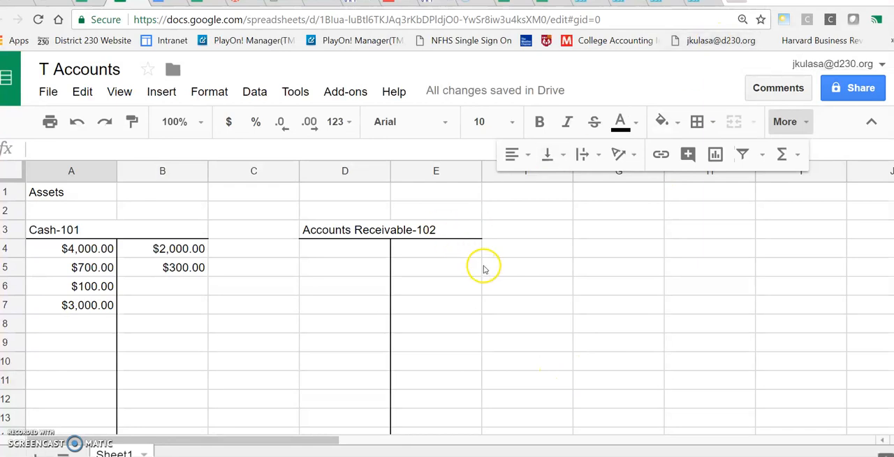
{"action": "scroll", "coordinate": [183, 240], "scroll_direction": "down", "scroll_amount": 3}
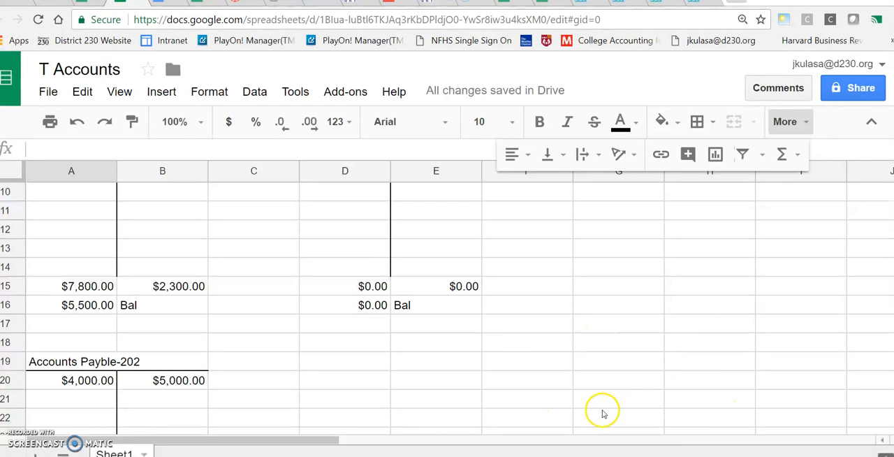
{"action": "scroll", "coordinate": [577, 320], "scroll_direction": "up", "scroll_amount": 1}
{"action": "scroll", "coordinate": [577, 321], "scroll_direction": "up", "scroll_amount": 2}
{"action": "scroll", "coordinate": [577, 321], "scroll_direction": "down", "scroll_amount": 1}
{"action": "scroll", "coordinate": [577, 321], "scroll_direction": "up", "scroll_amount": 1}
Total the balances of the two asset accounts in G15 with the formula =sum(A16,D16)
{"action": "scroll", "coordinate": [578, 320], "scroll_direction": "down", "scroll_amount": 1}
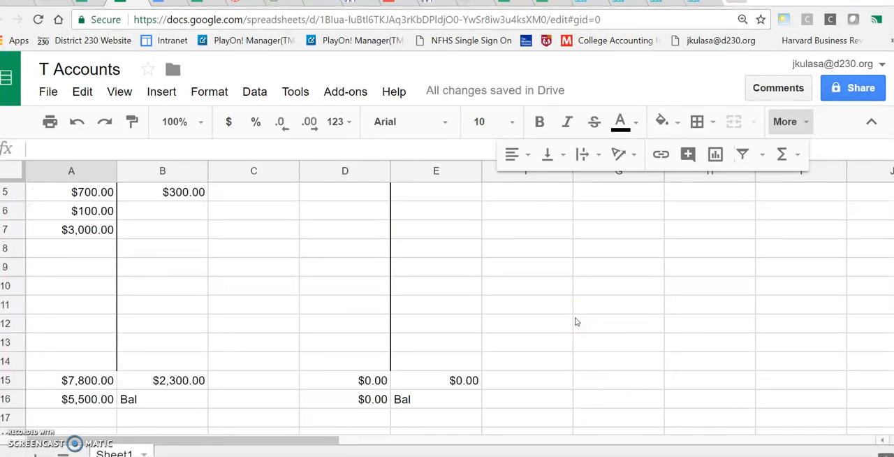
{"action": "left_click", "coordinate": [624, 381]}
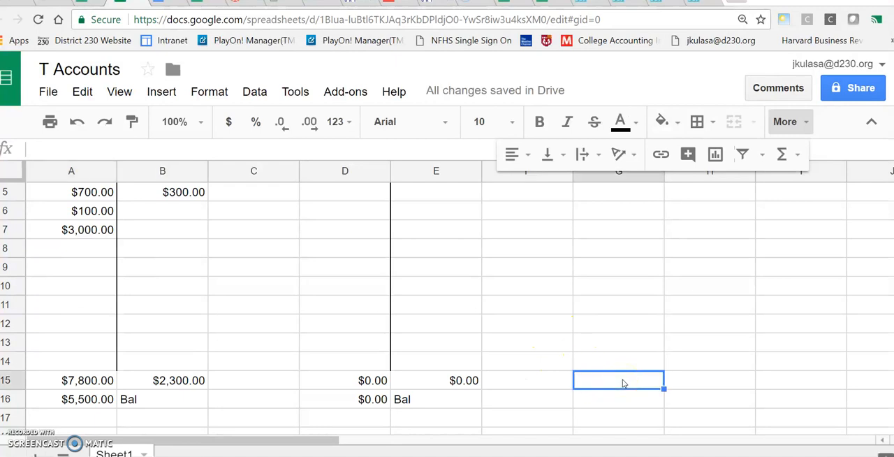
{"action": "type", "text": "=sum"}
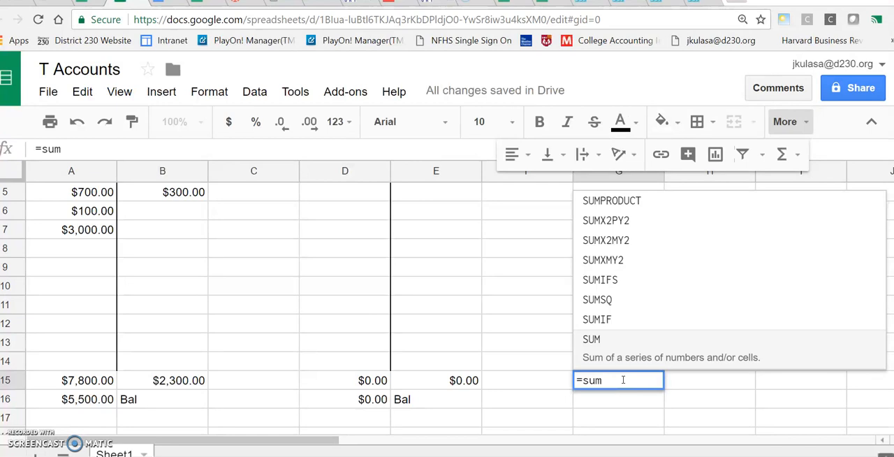
{"action": "type", "text": "("}
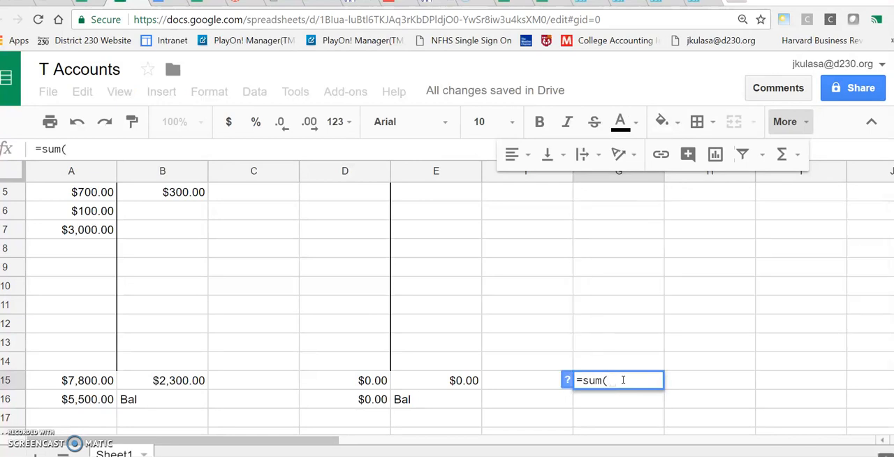
{"action": "left_click", "coordinate": [86, 400]}
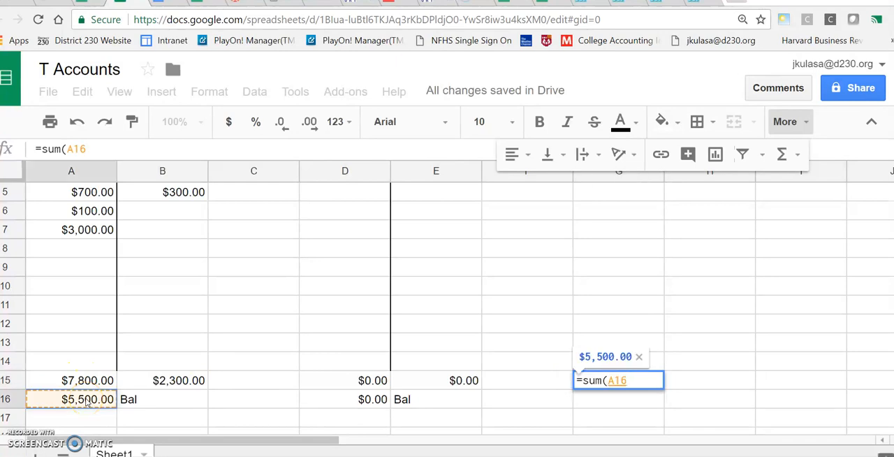
{"action": "type", "text": ","}
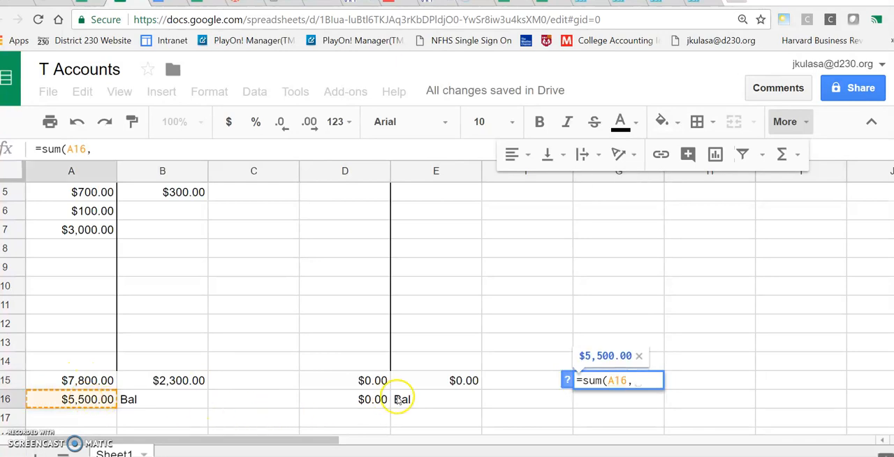
{"action": "left_click", "coordinate": [357, 400]}
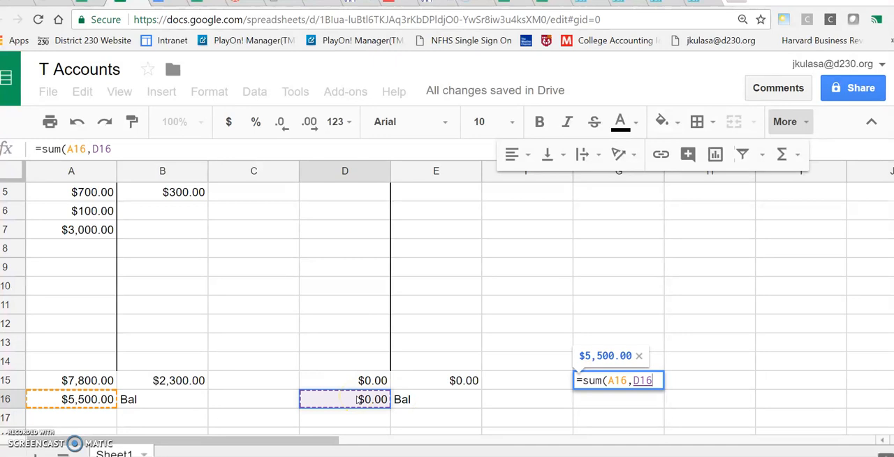
{"action": "type", "text": ")"}
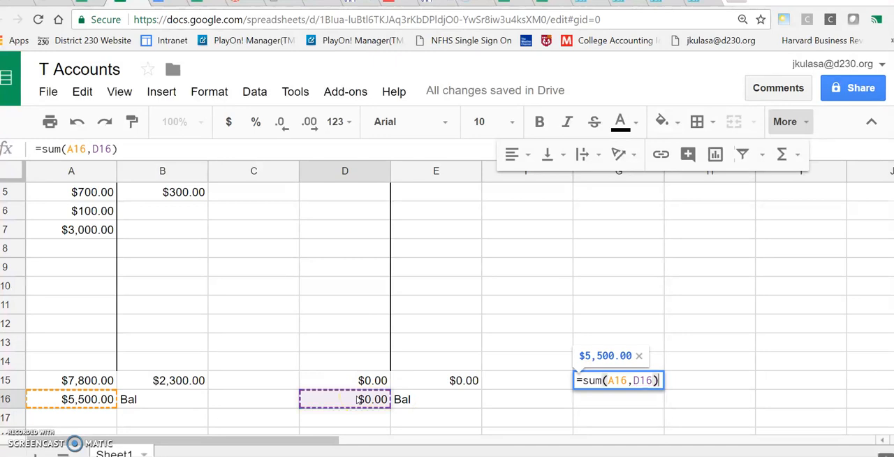
{"action": "key", "text": "Return"}
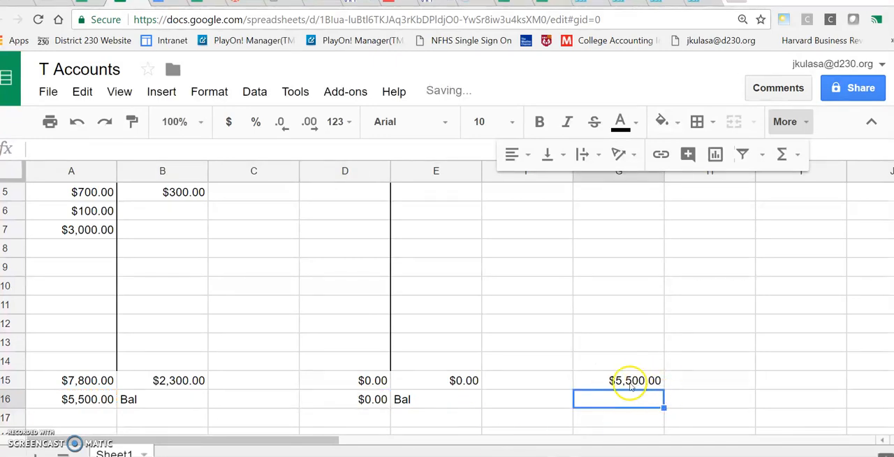
{"action": "left_click", "coordinate": [721, 382]}
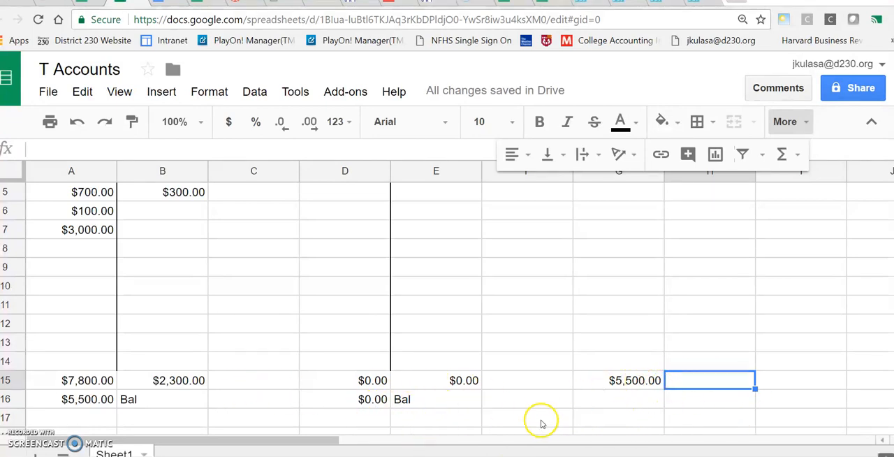
{"action": "scroll", "coordinate": [515, 400], "scroll_direction": "up", "scroll_amount": 2}
{"action": "scroll", "coordinate": [514, 399], "scroll_direction": "down", "scroll_amount": 2}
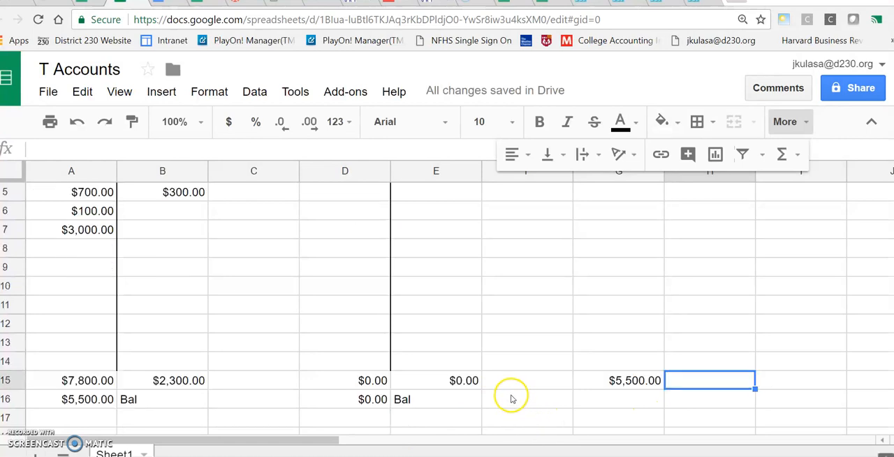